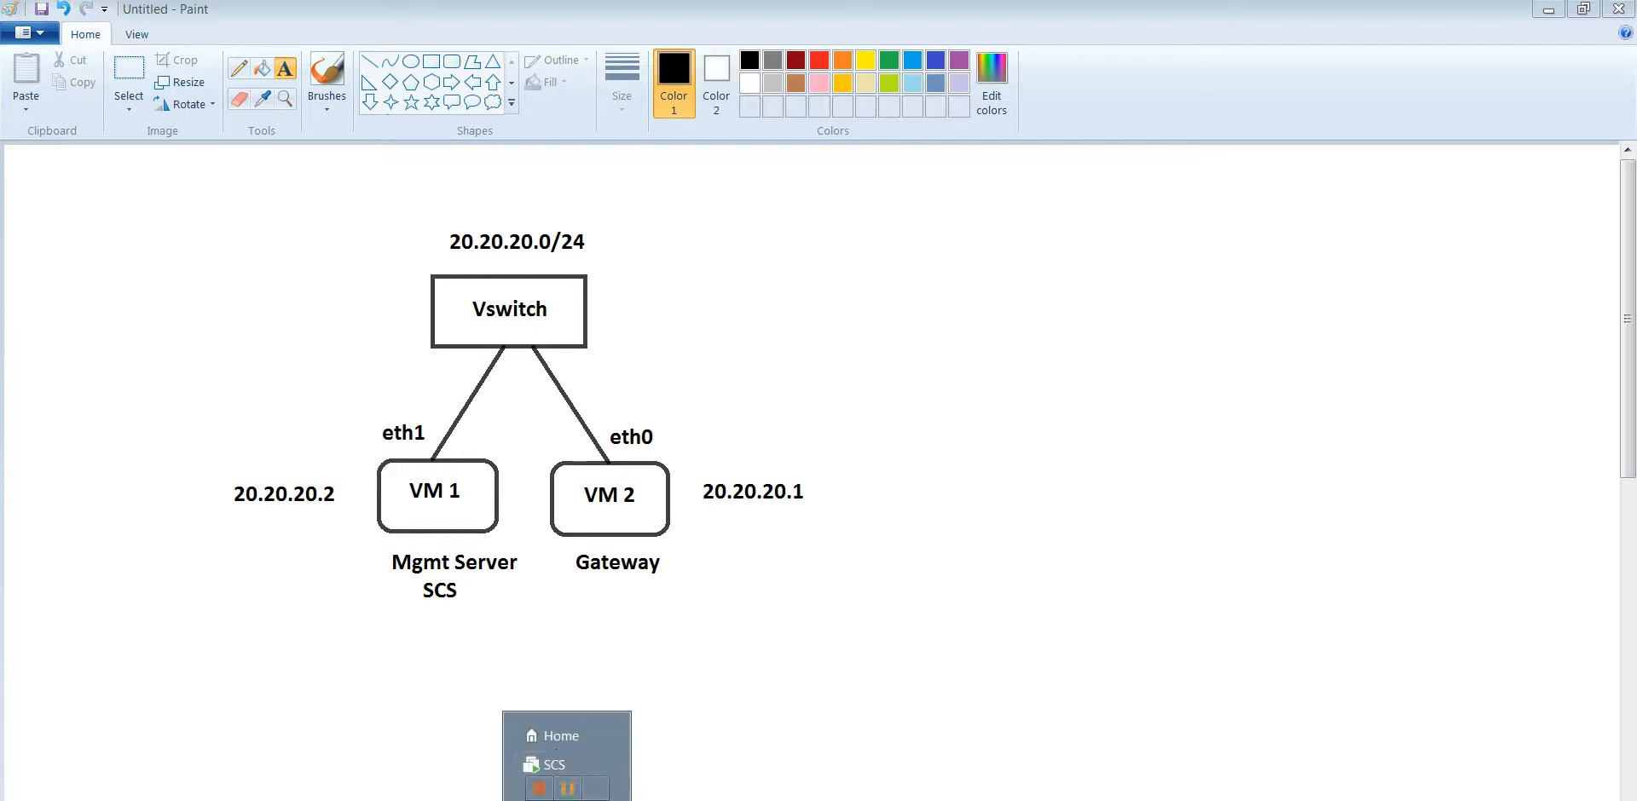
Step: Leave the Paint vSwitch diagram and bring VMware Workstation to the front on its Home tab
{"action": "left_click", "coordinate": [556, 743]}
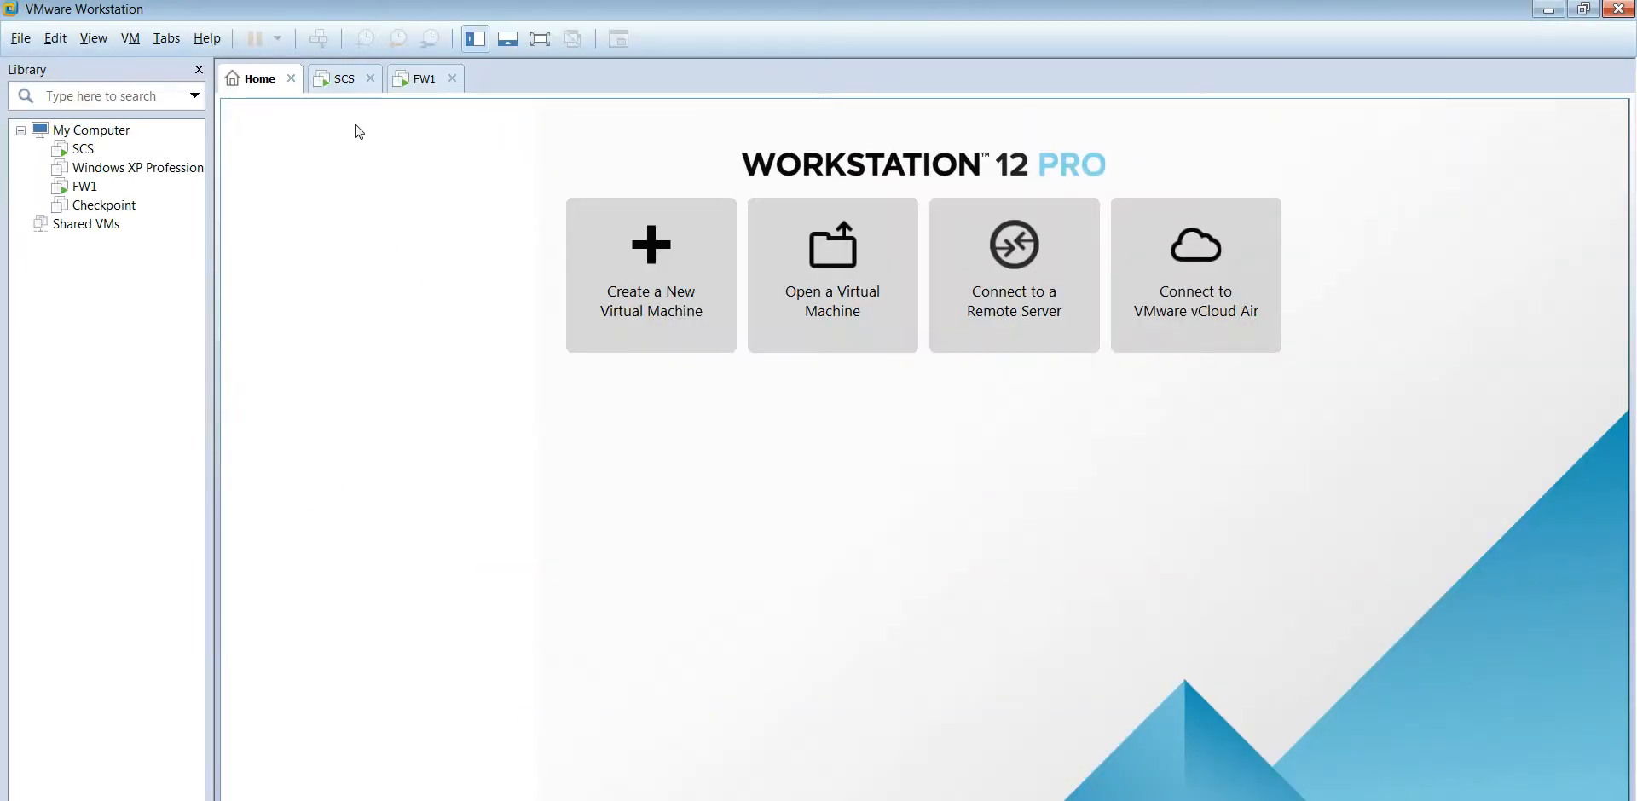
Step: Show the SCS console and open its VM Settings, then return to the Paint diagram
{"action": "left_click", "coordinate": [345, 80]}
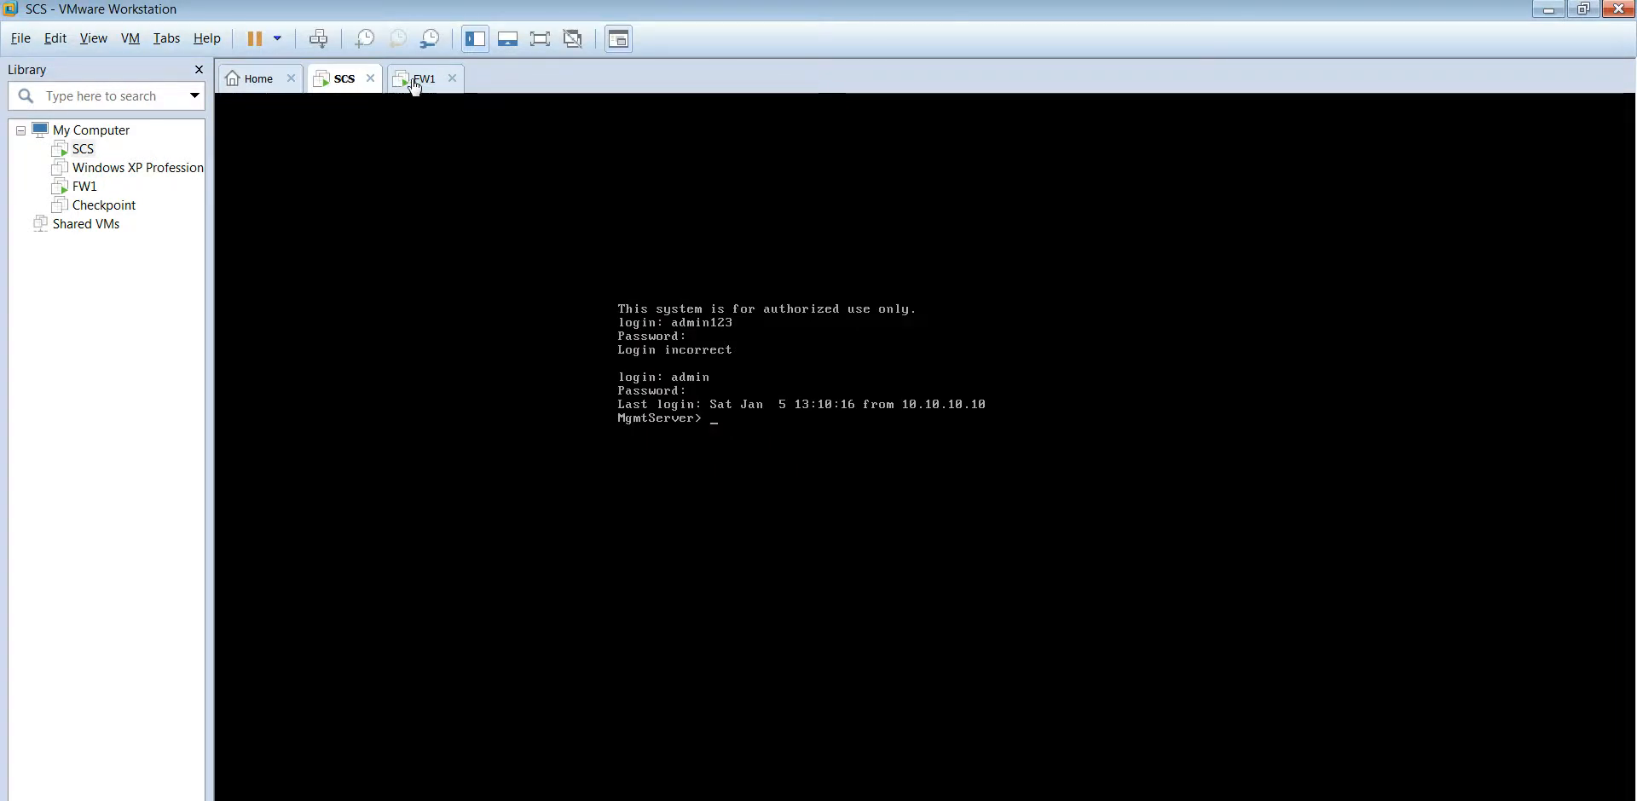
{"action": "left_click", "coordinate": [58, 39]}
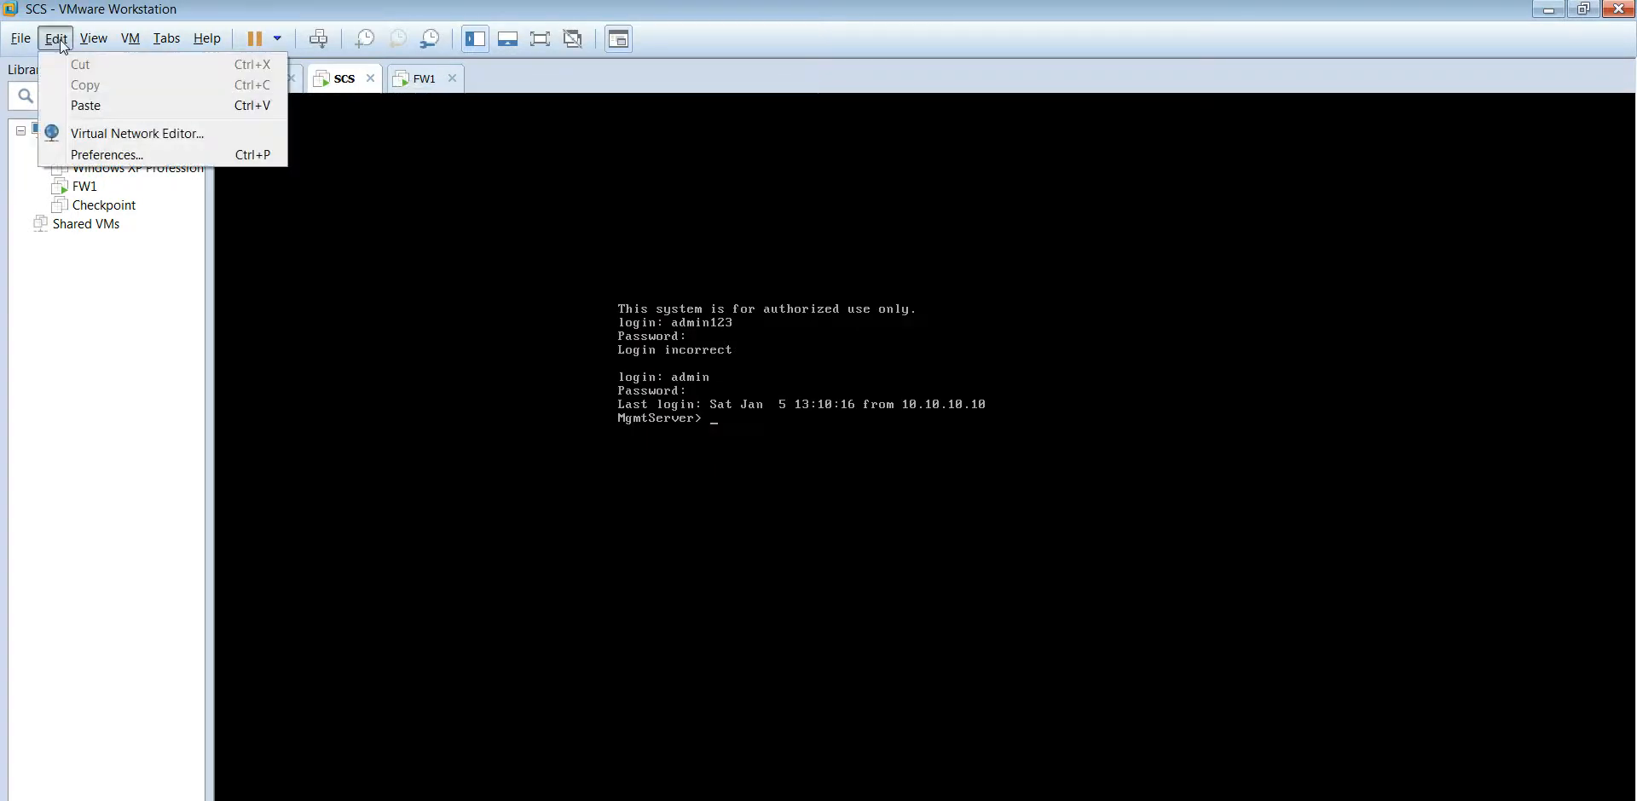
{"action": "mouse_move", "coordinate": [135, 43]}
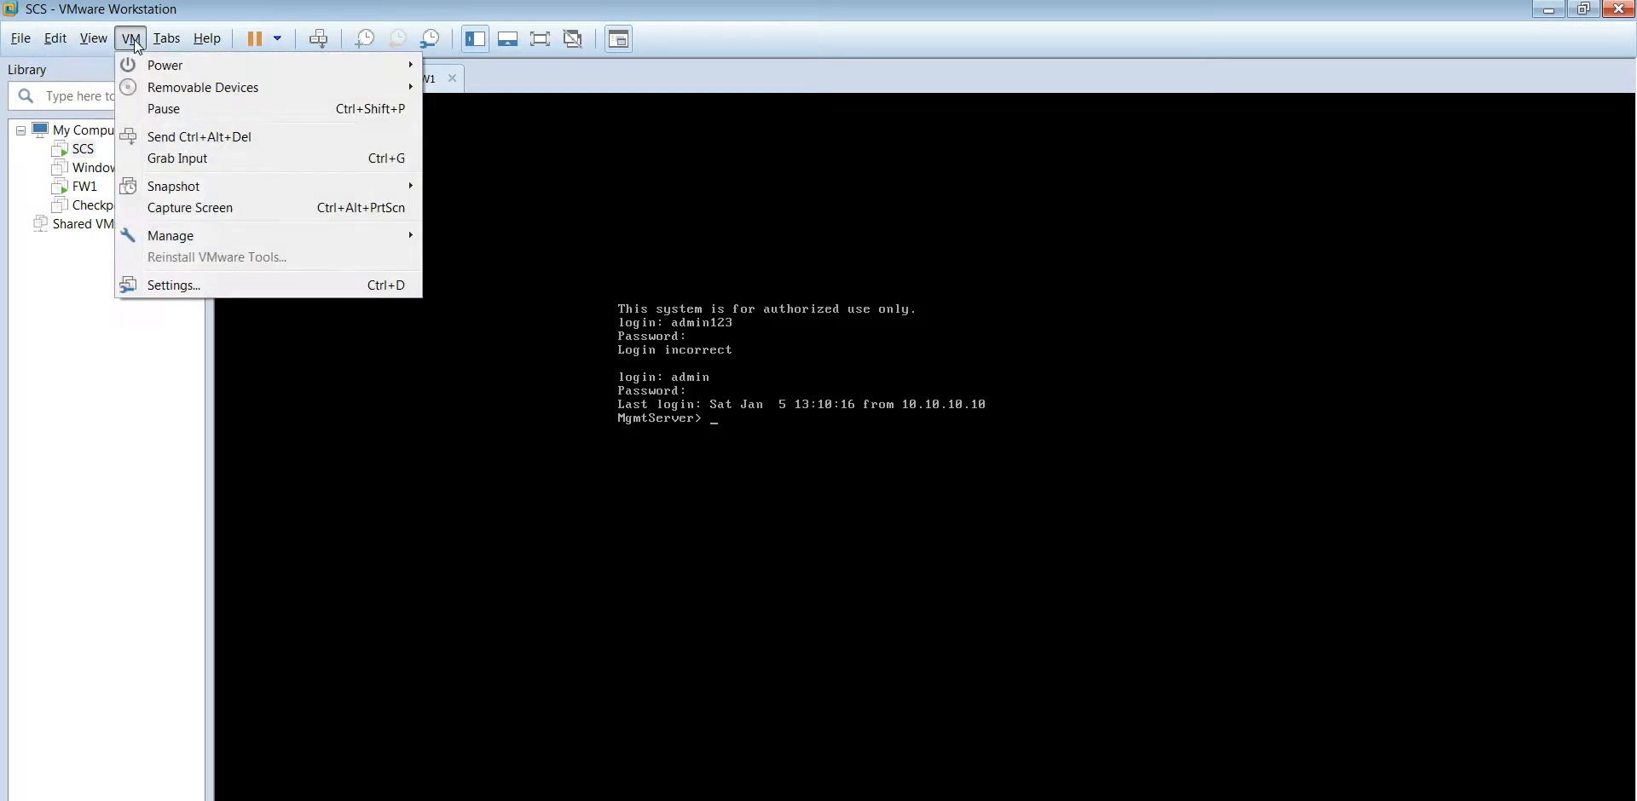
{"action": "left_click", "coordinate": [153, 283]}
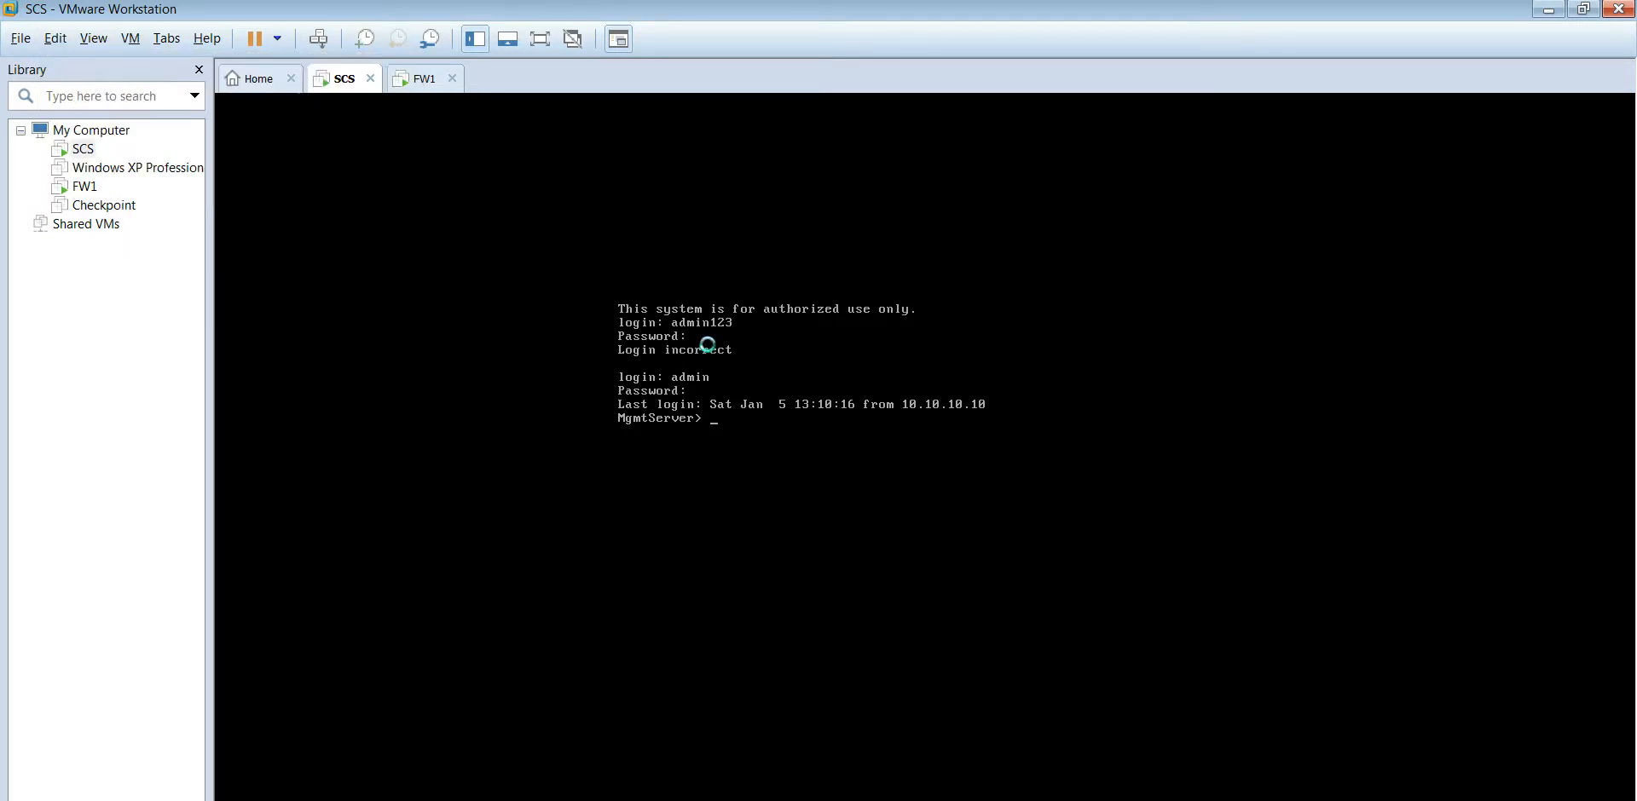
{"action": "key", "text": "alt+Tab"}
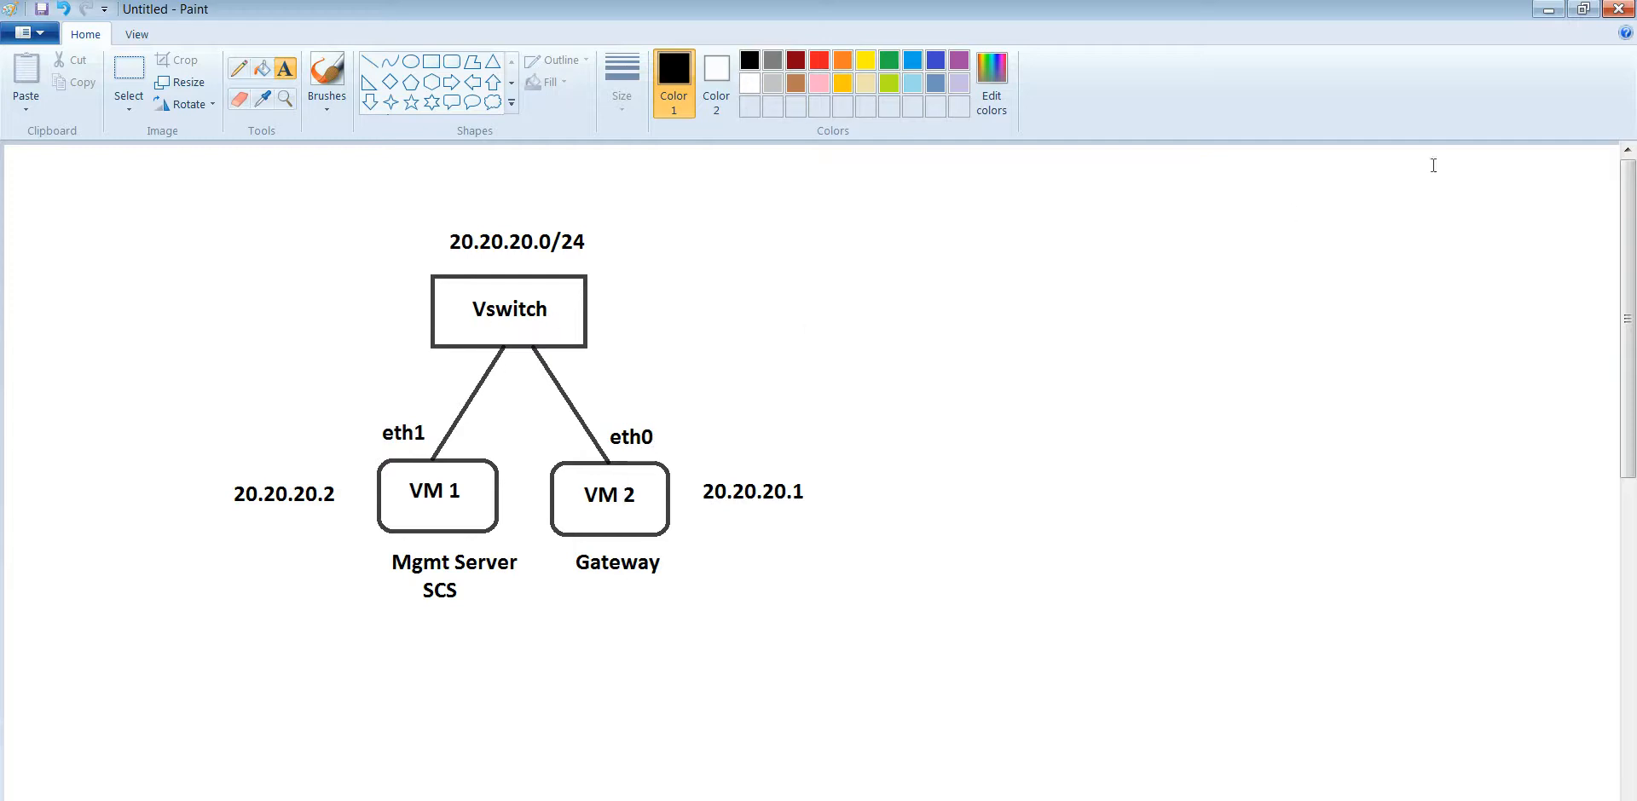
Step: Confirm SCS's Network Adapter 2 is host-only, close the settings, and show the FW1 console
{"action": "left_click", "coordinate": [1549, 10]}
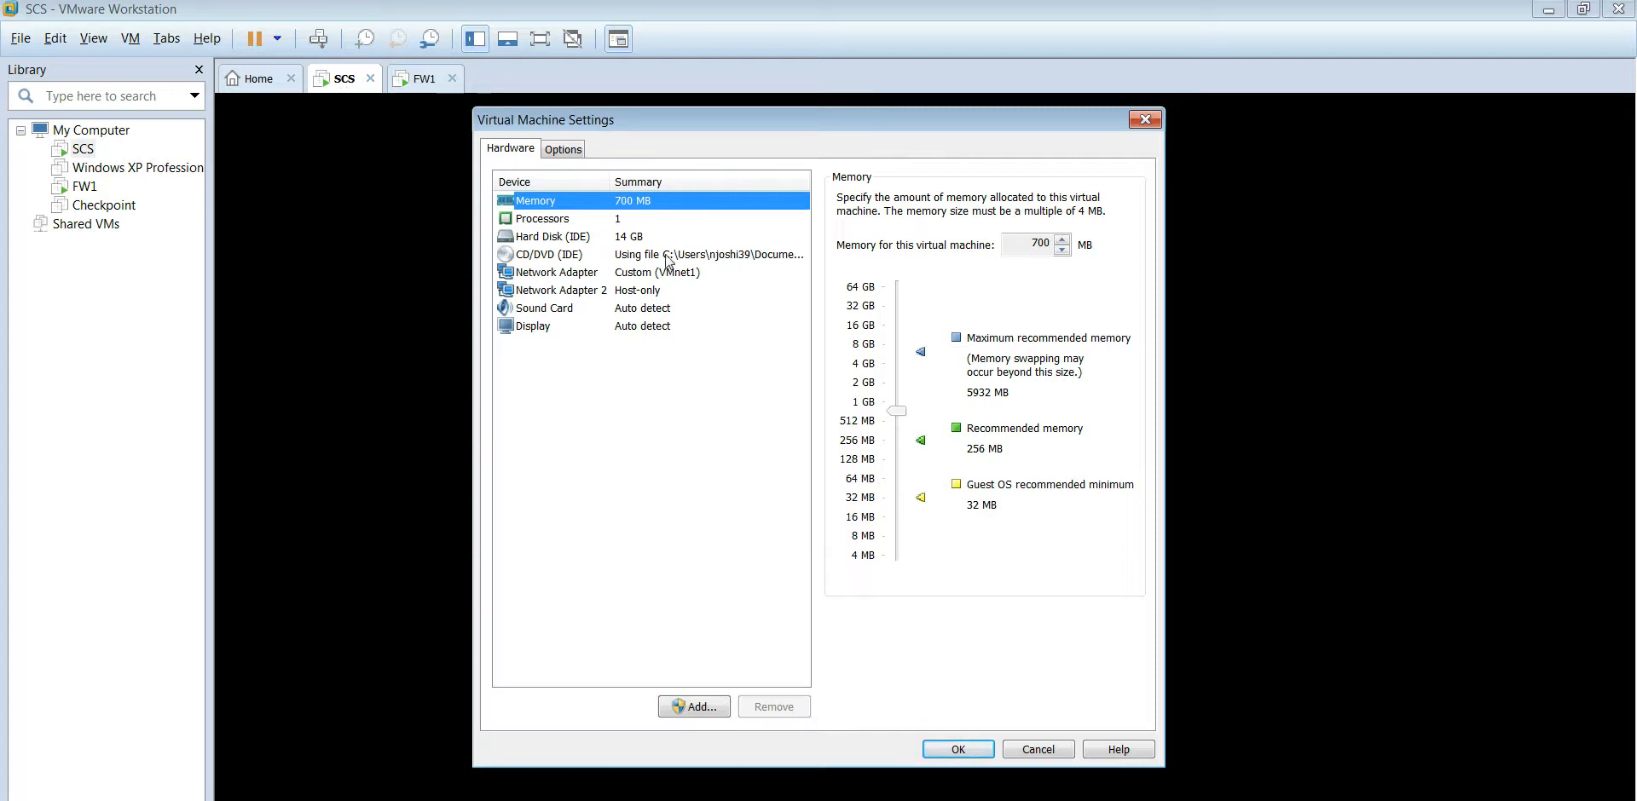
{"action": "left_click", "coordinate": [671, 298]}
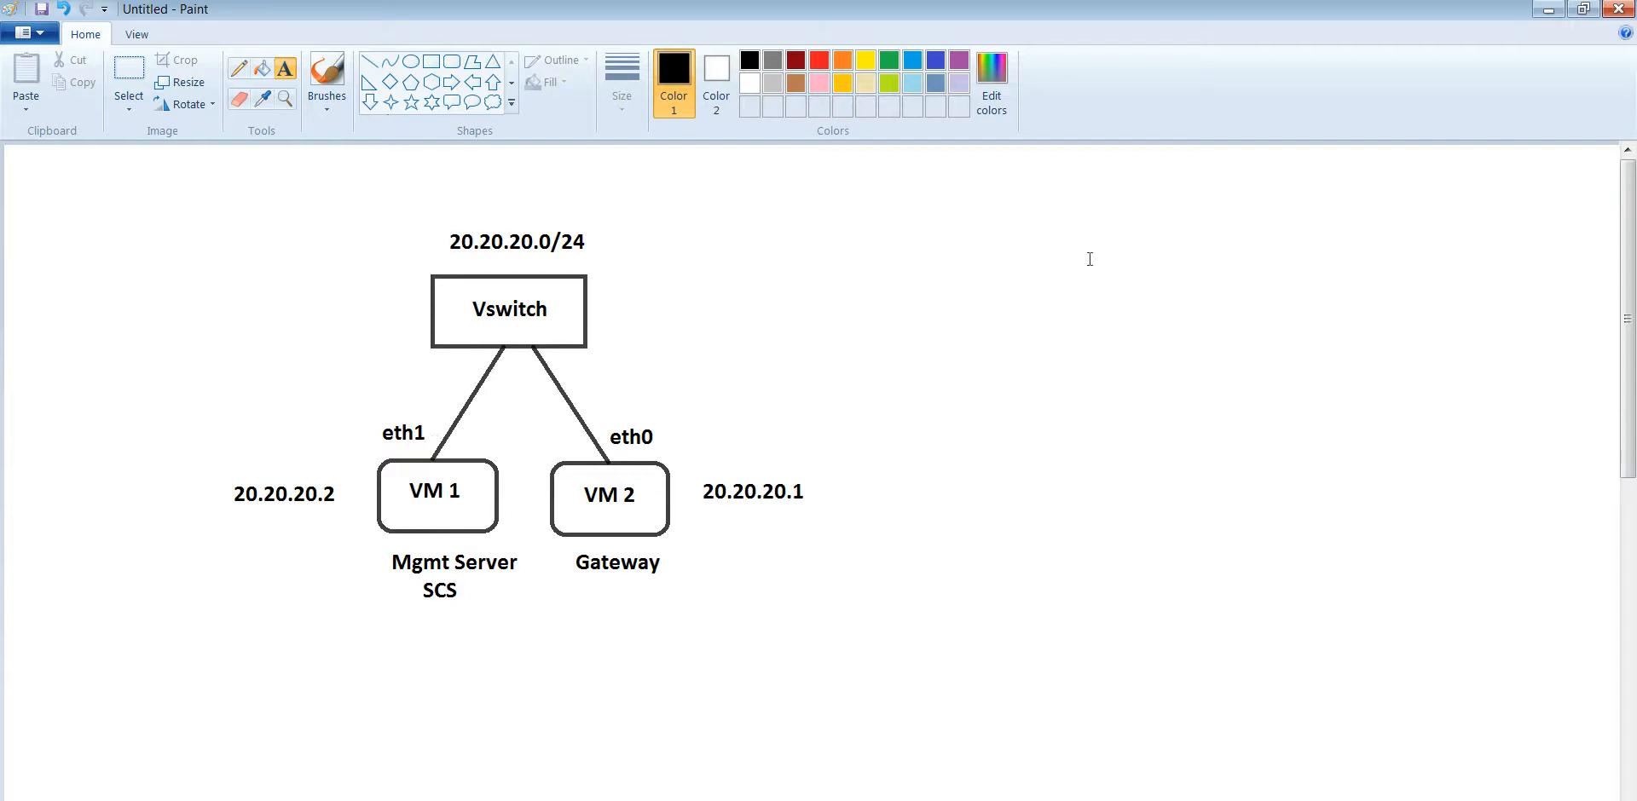
{"action": "left_click", "coordinate": [1560, 12]}
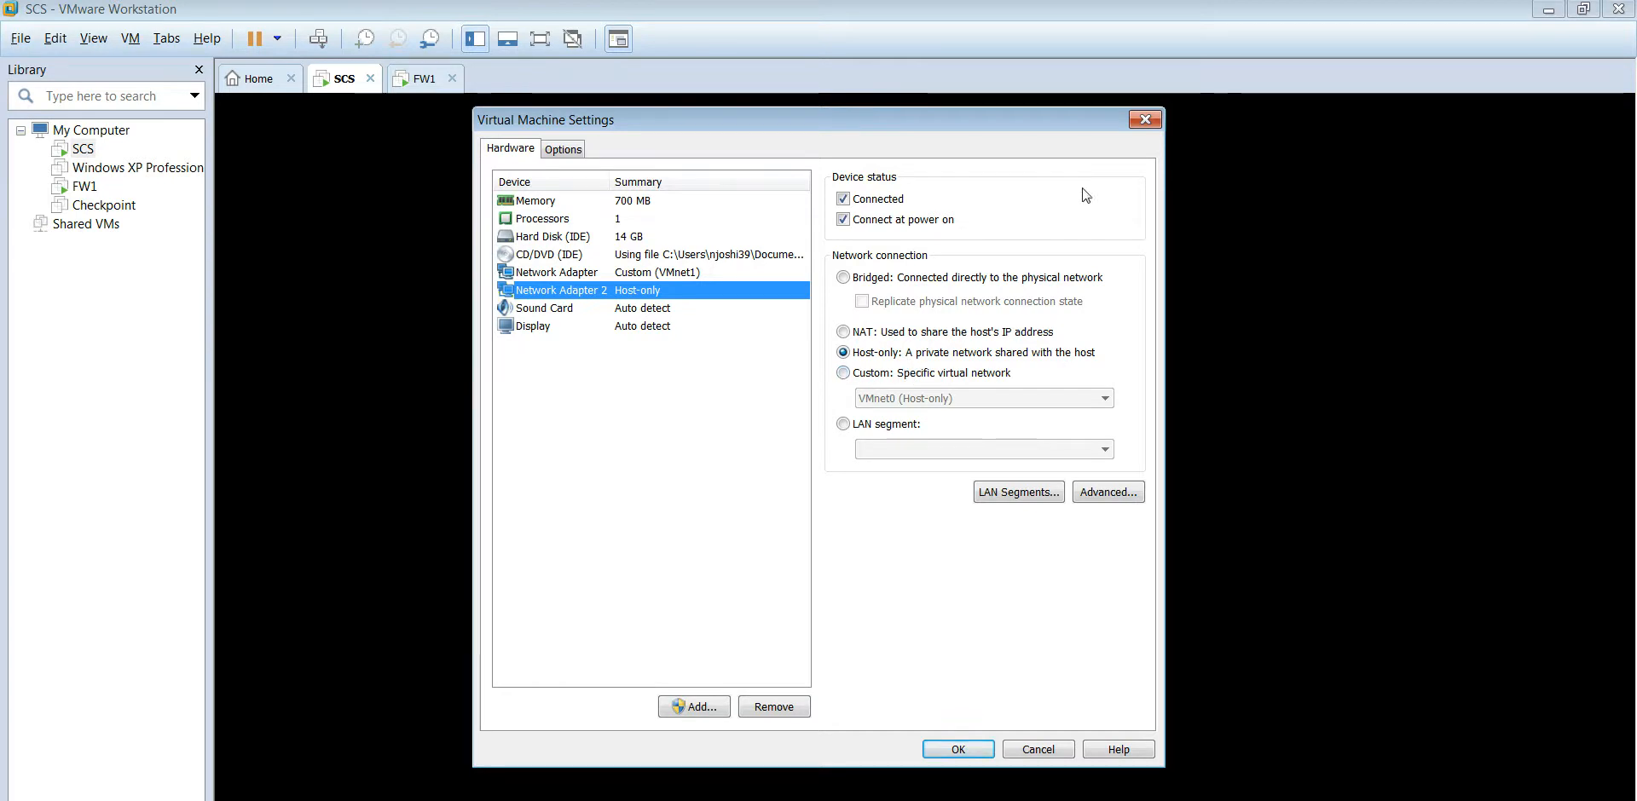
{"action": "left_click", "coordinate": [1146, 121]}
{"action": "left_click", "coordinate": [418, 84]}
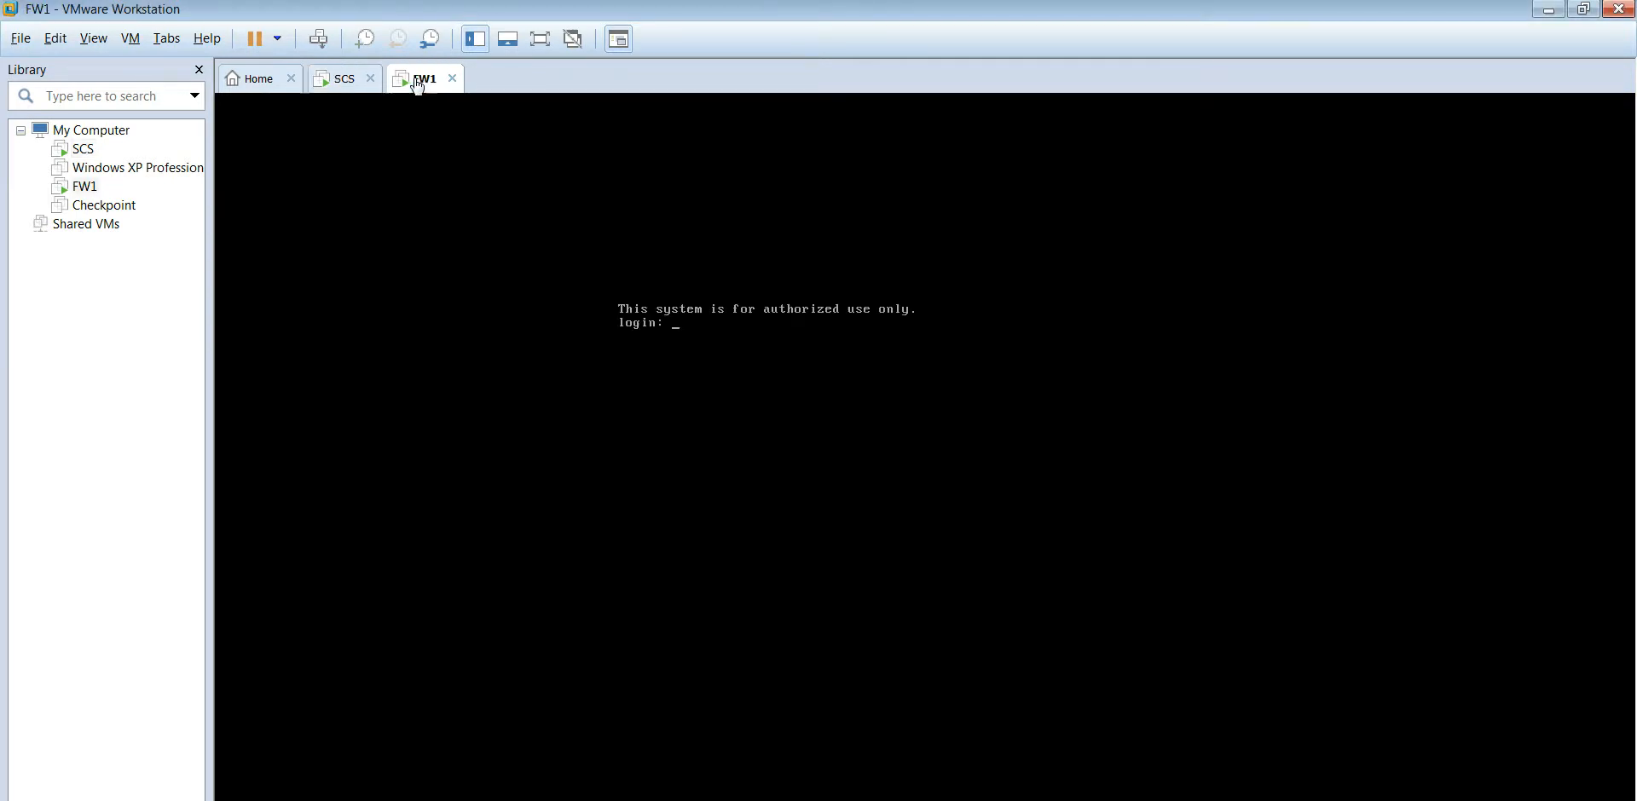
{"action": "left_click", "coordinate": [130, 39]}
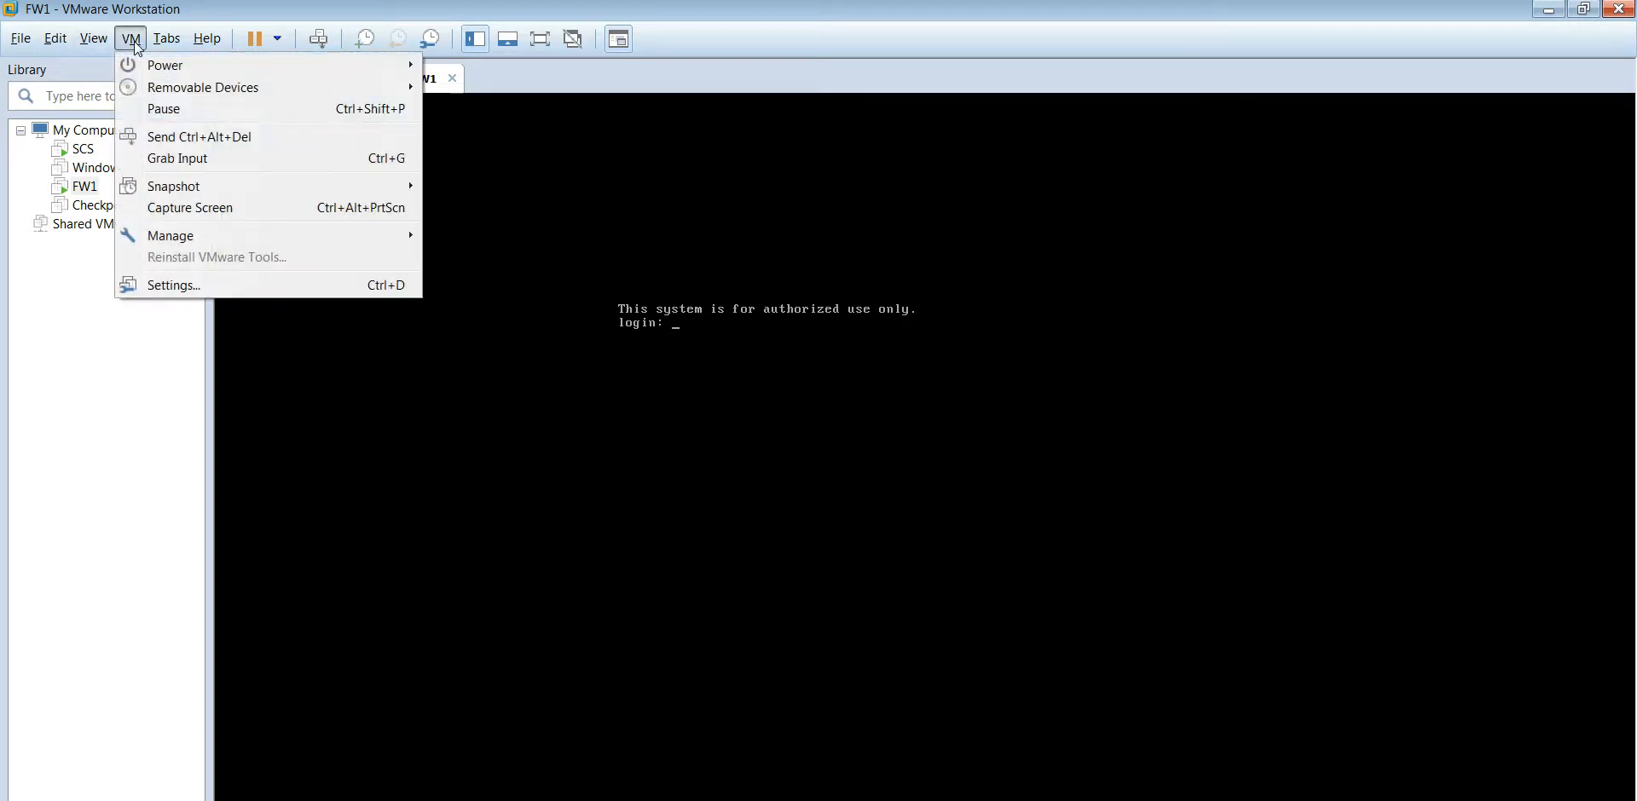
{"action": "left_click", "coordinate": [173, 286]}
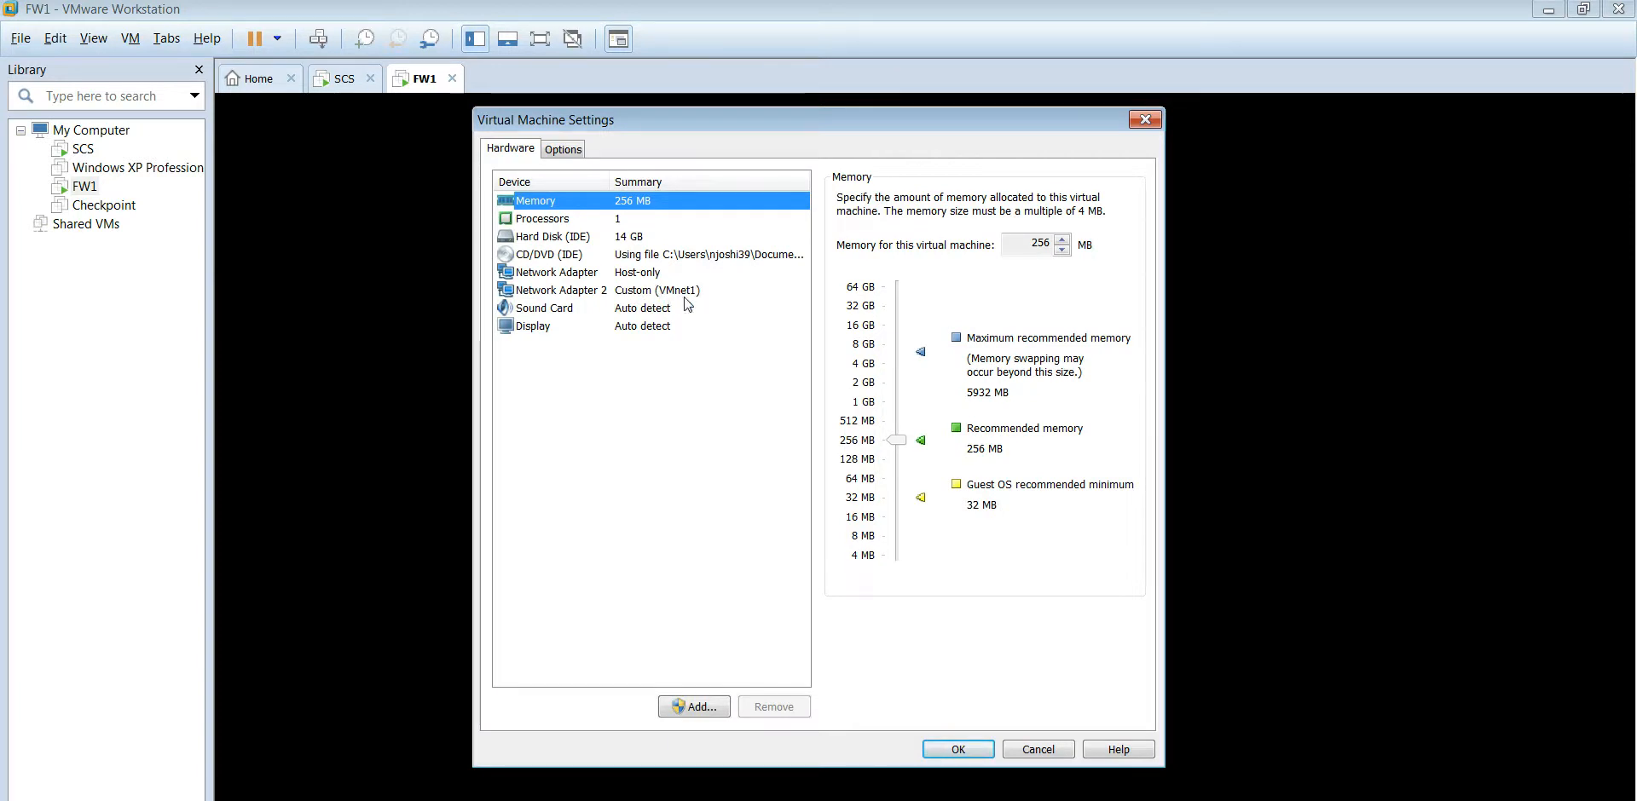
{"action": "left_click", "coordinate": [670, 273]}
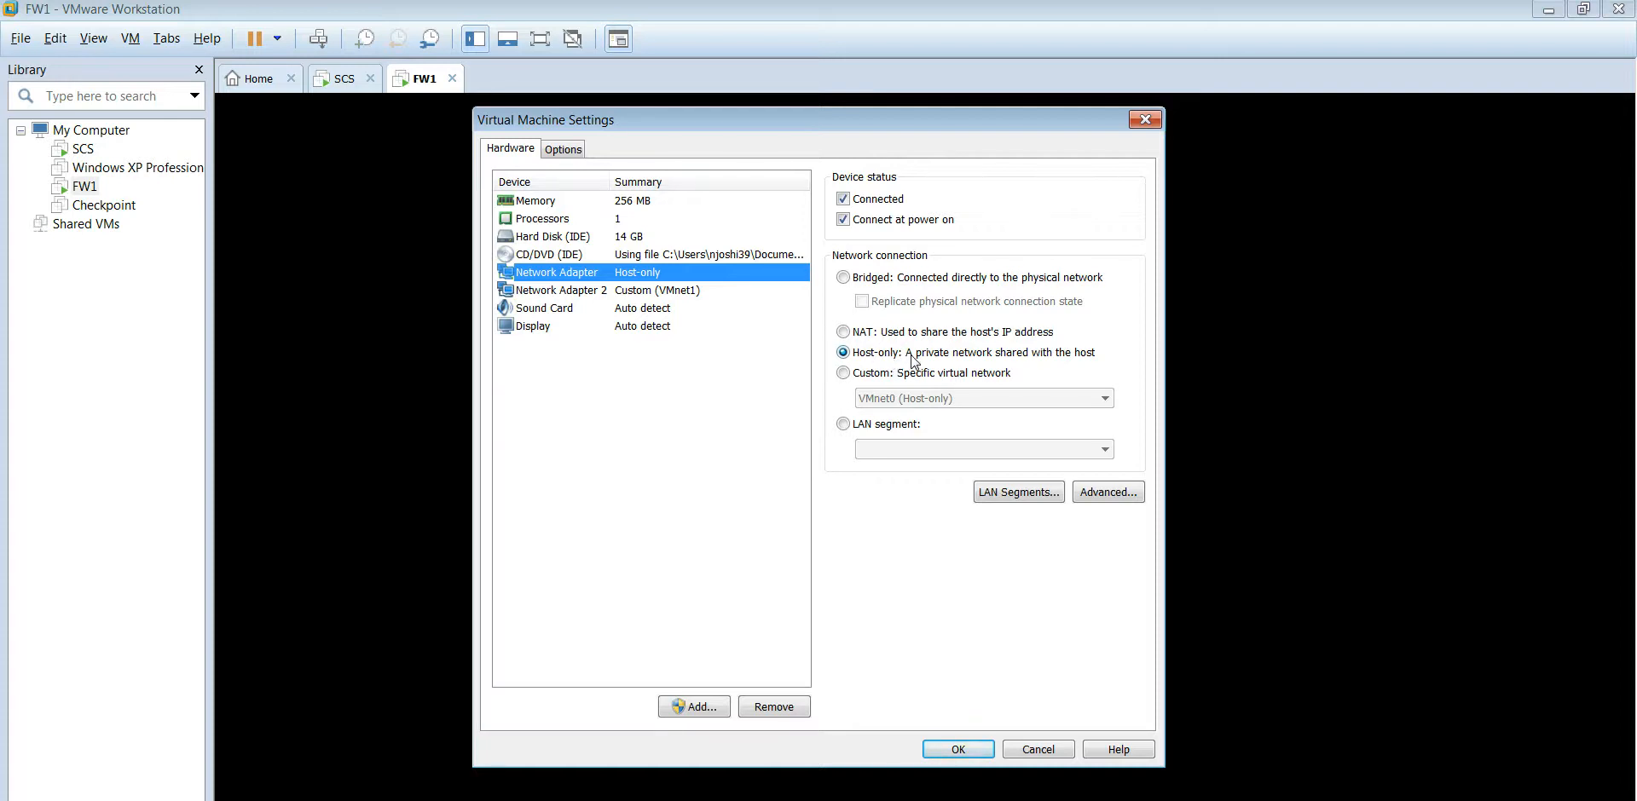
{"action": "left_click", "coordinate": [1144, 121]}
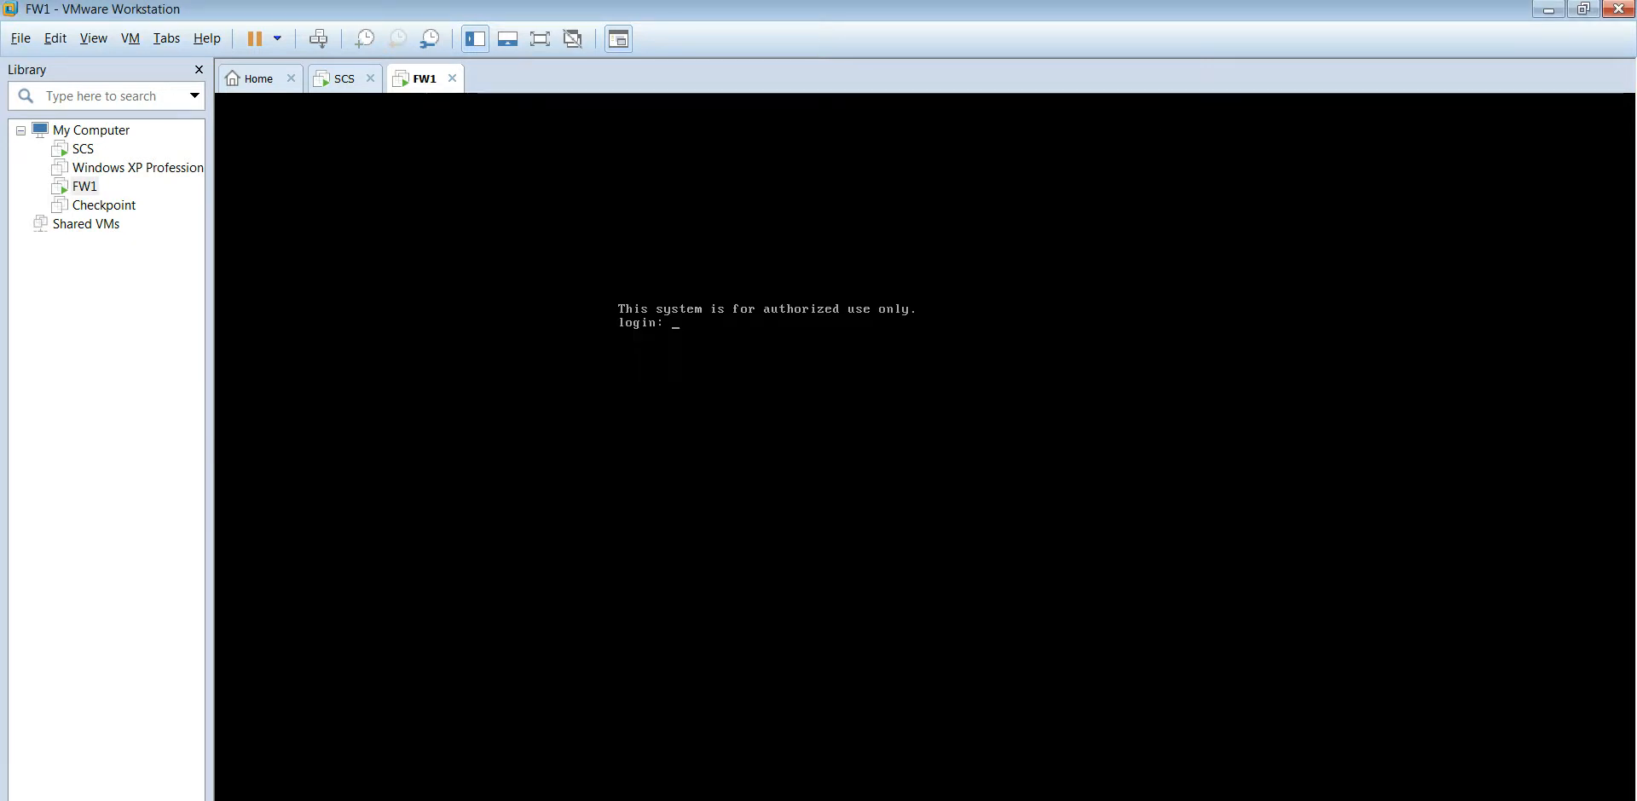
Step: Review the Paint network diagram again, then minimize it to return to the FW1 console
{"action": "key", "text": "alt+Tab"}
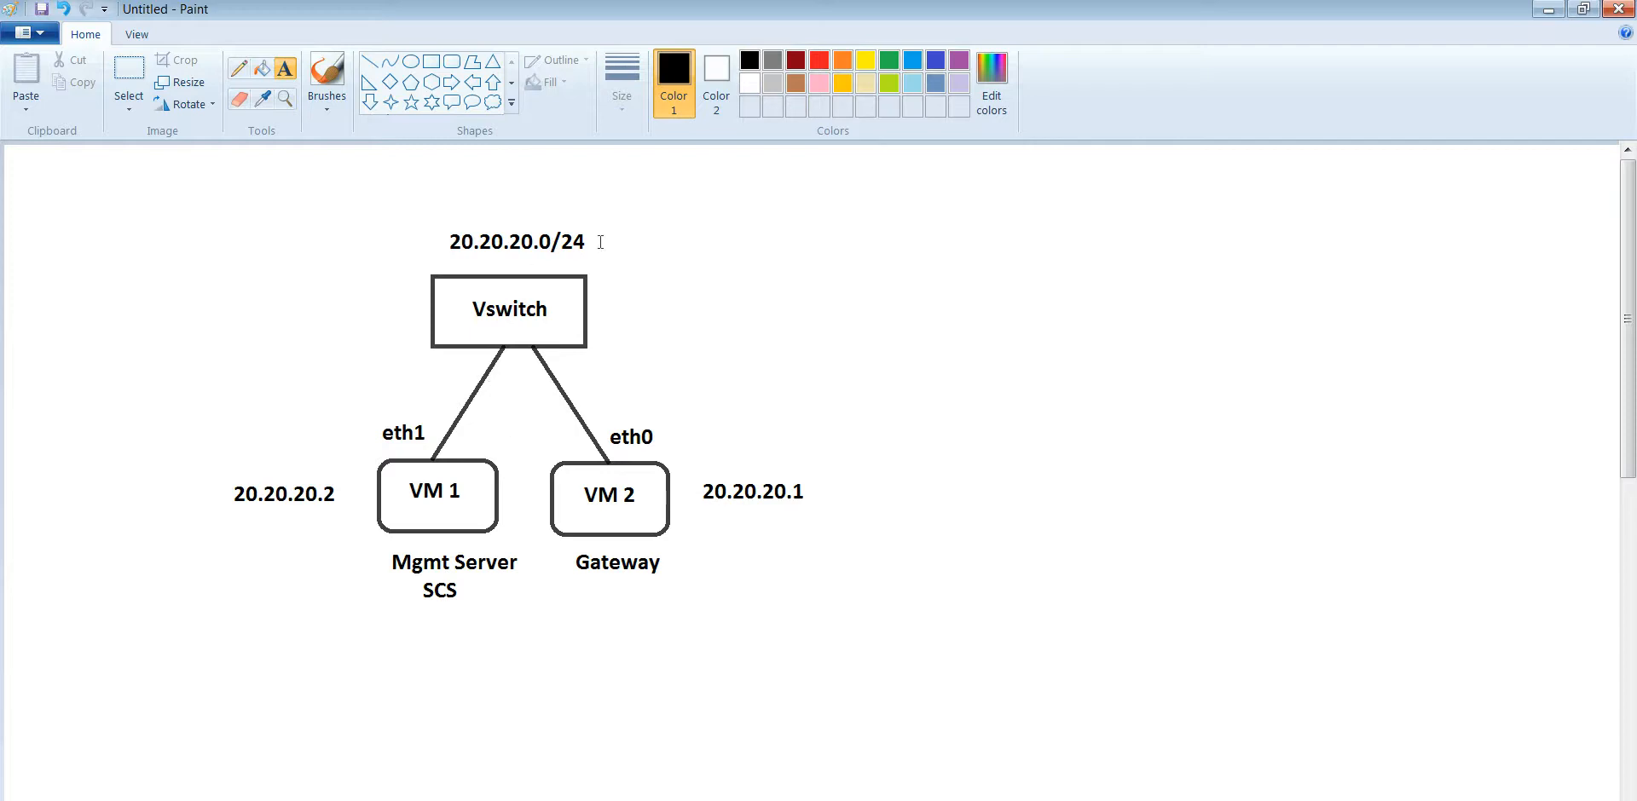
{"action": "left_click", "coordinate": [1549, 9]}
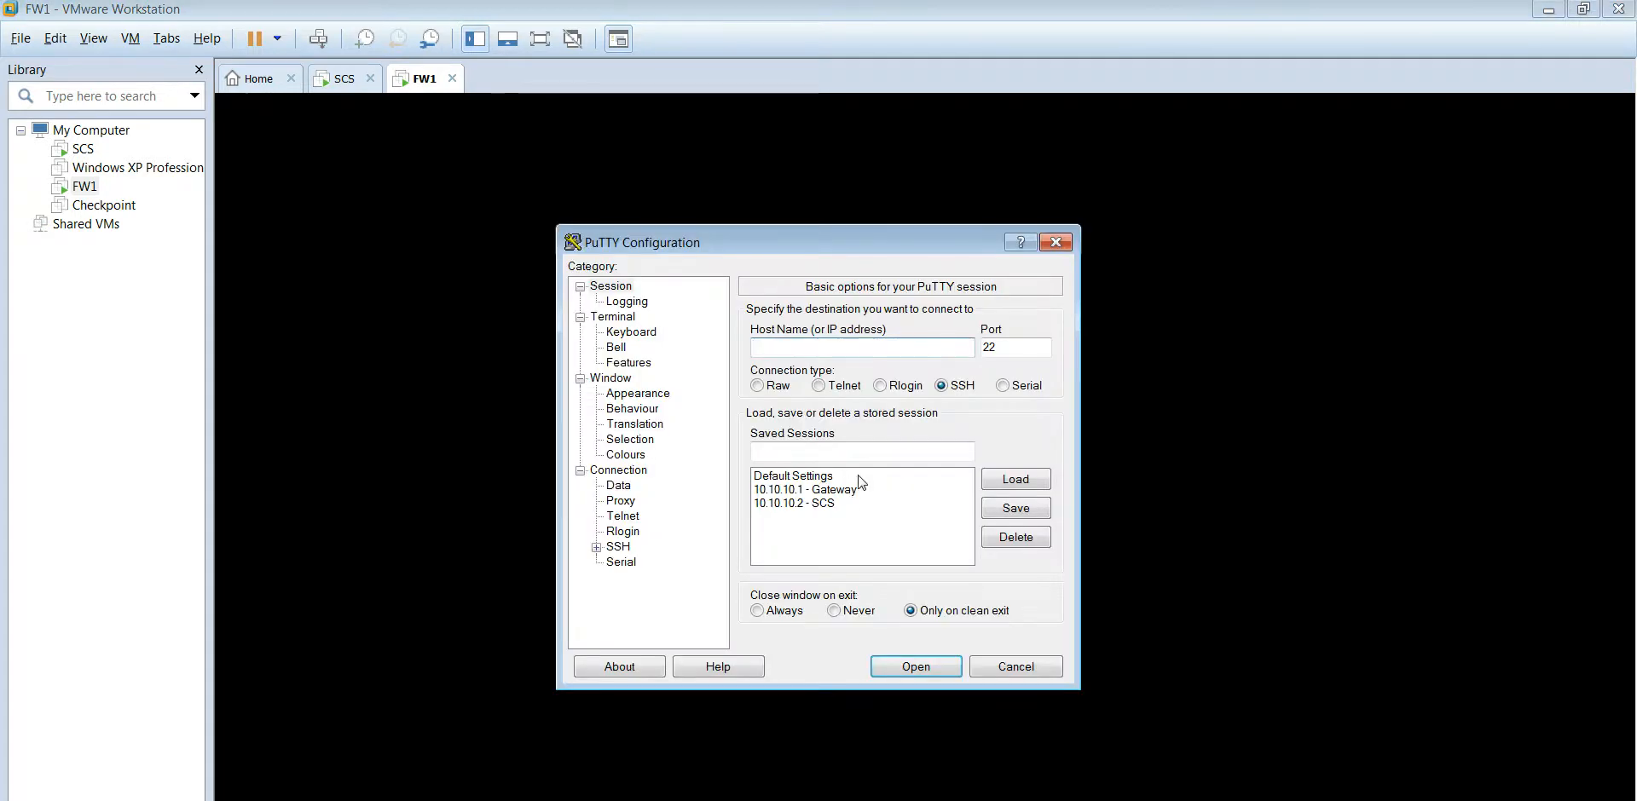
Step: Open the '10.10.10.1 - Gateway' PuTTY session and log in as admin
{"action": "left_click", "coordinate": [848, 491]}
{"action": "double_click", "coordinate": [850, 493]}
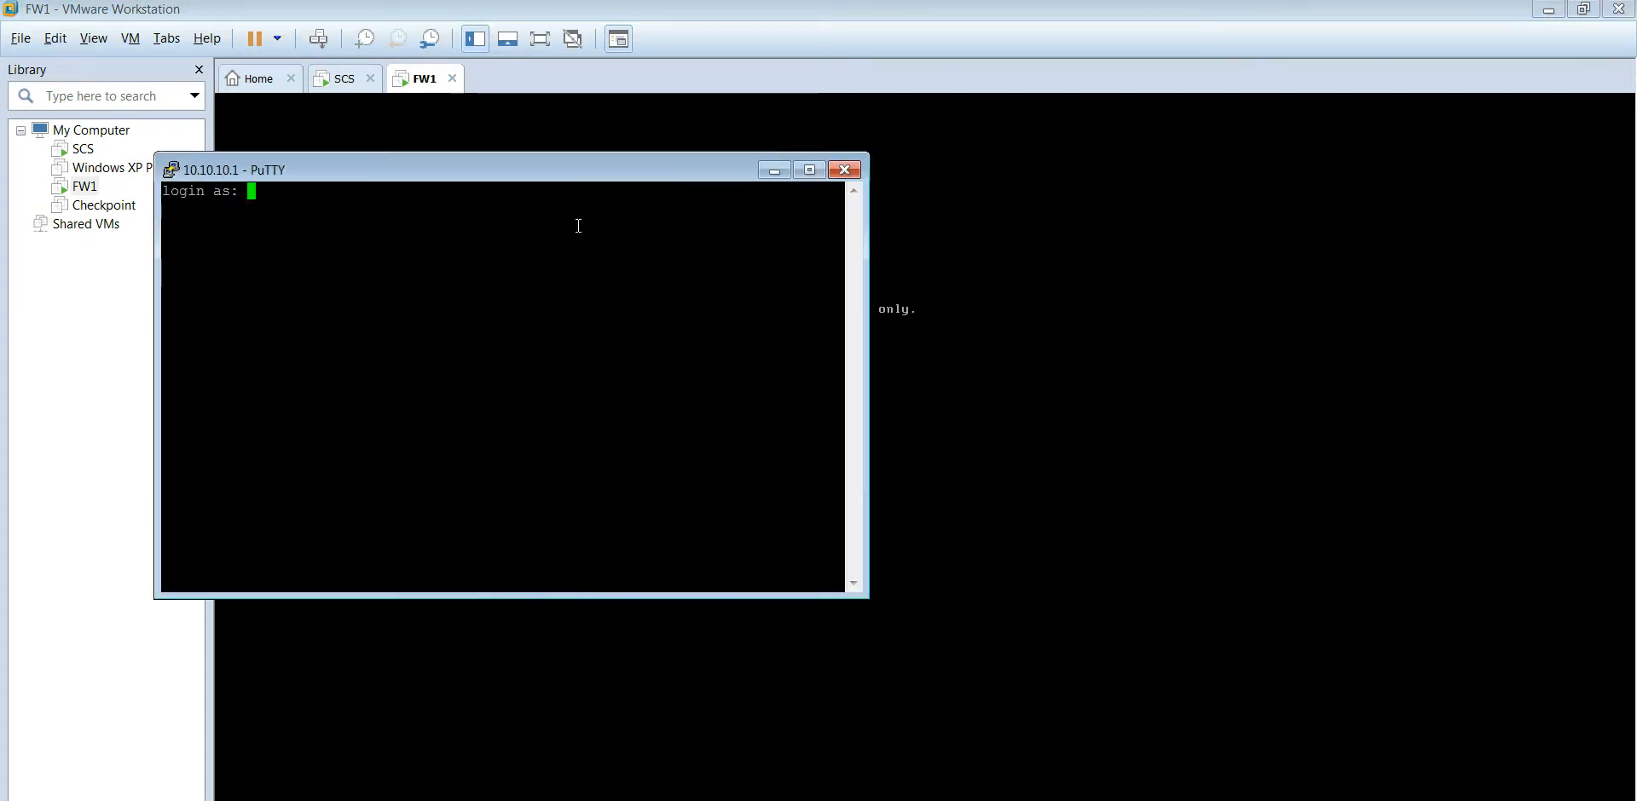
{"action": "type", "text": "admin"}
{"action": "key", "text": "Return"}
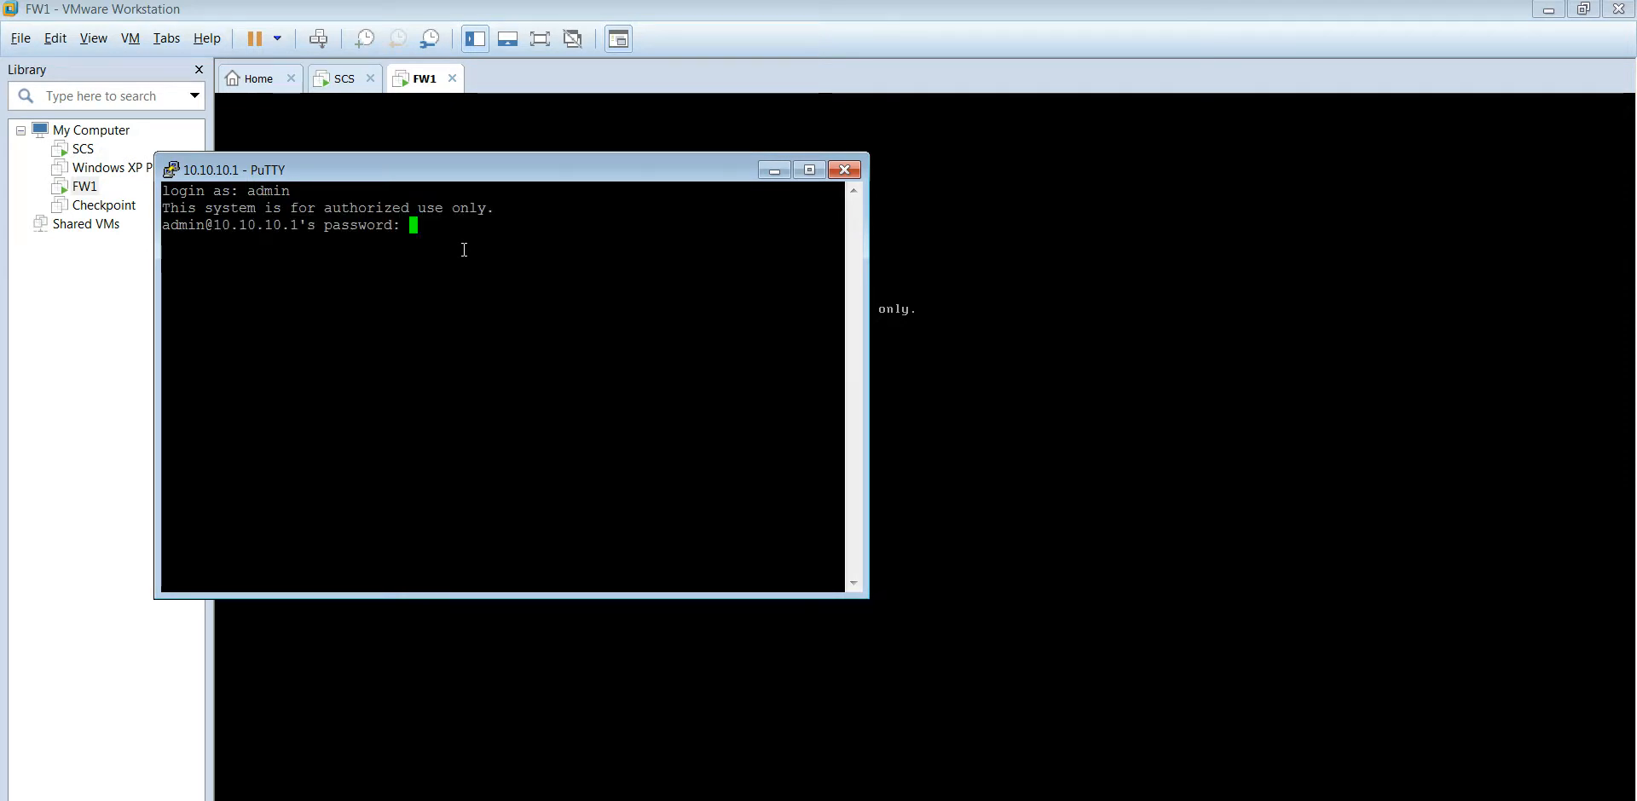
{"action": "key", "text": "Return"}
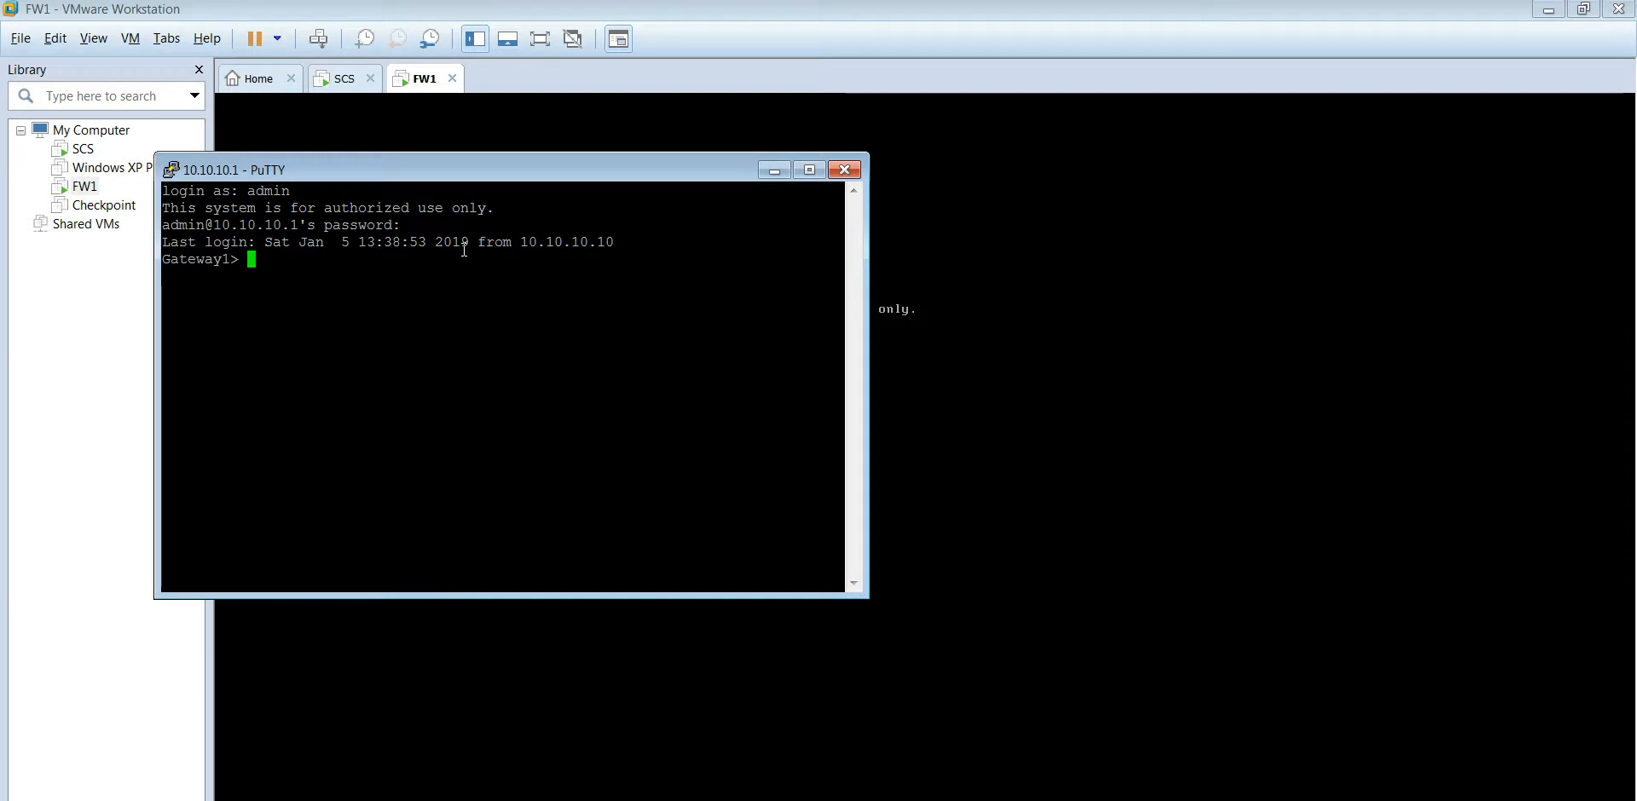
Step: Run 'cpstat os -f ifconfig' to list eth0 20.20.20.1 and eth1 10.10.10.1, widening the window
{"action": "type", "text": "cpstat"}
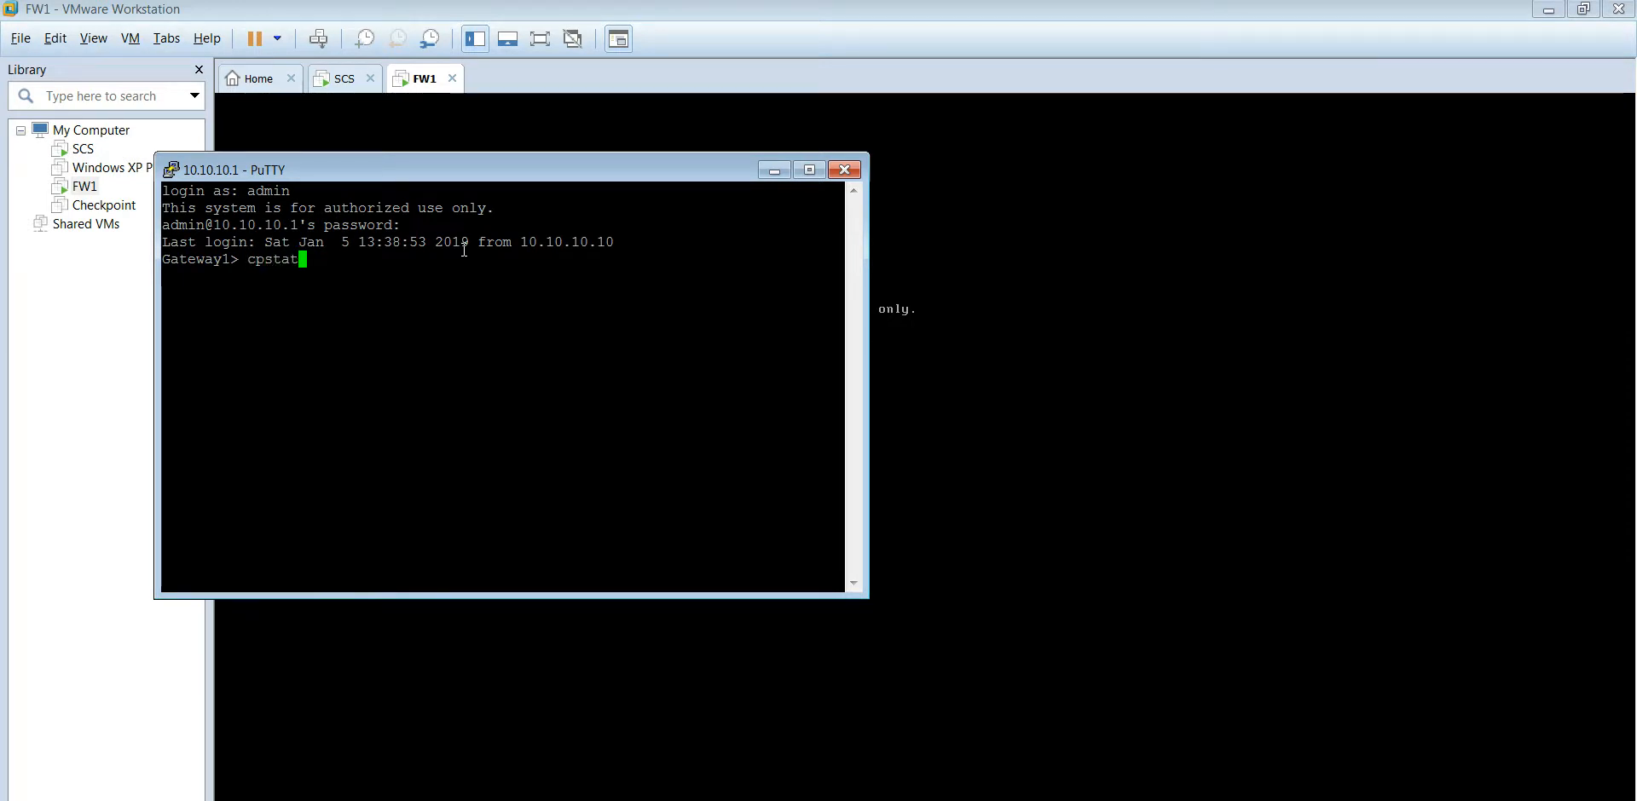
{"action": "type", "text": " os"}
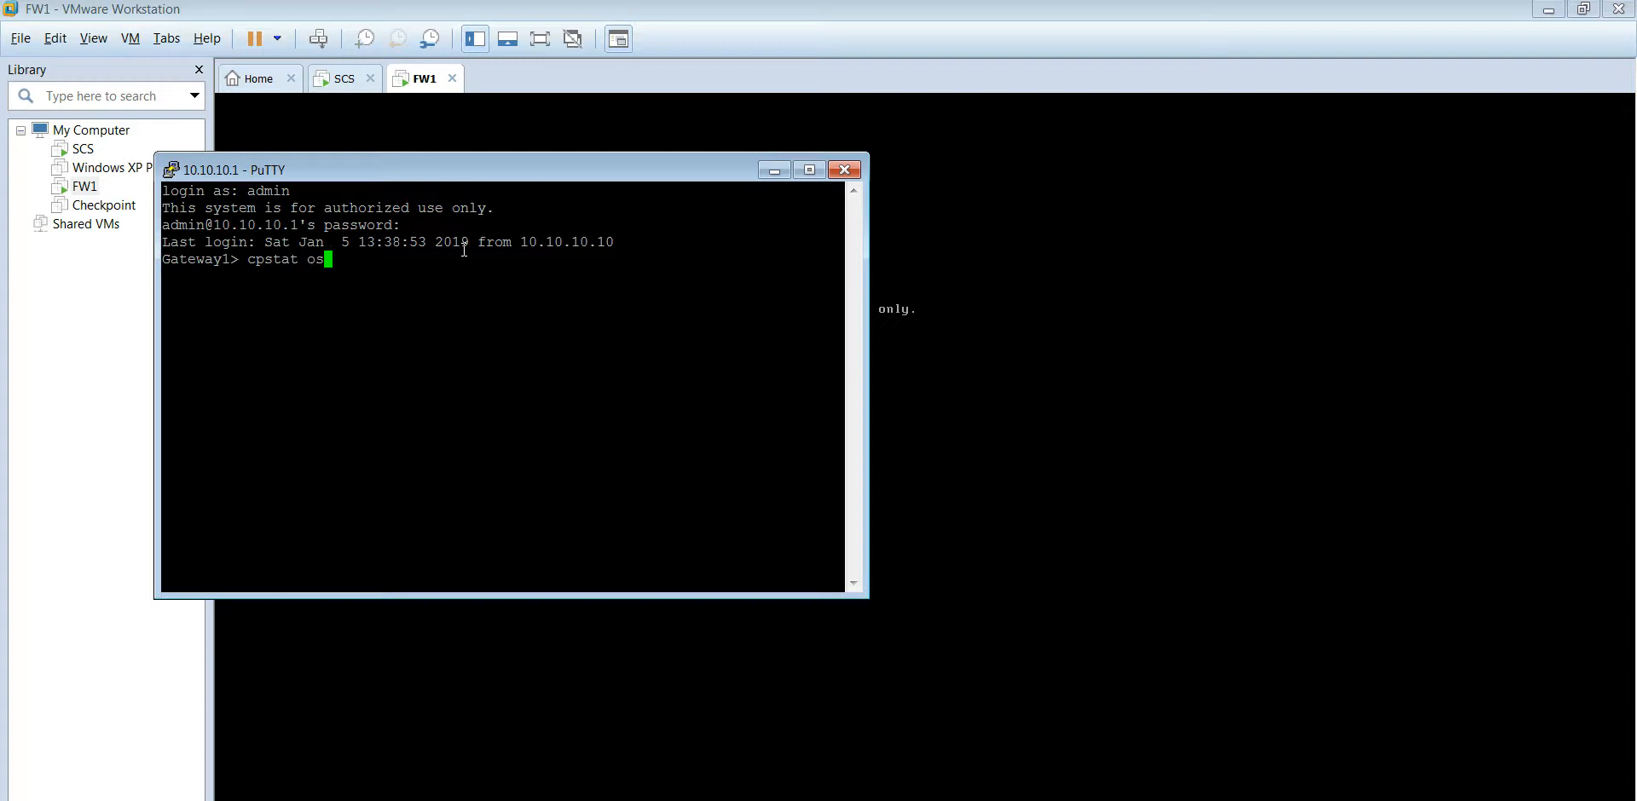
{"action": "type", "text": " -f ifconfig"}
{"action": "key", "text": "Return"}
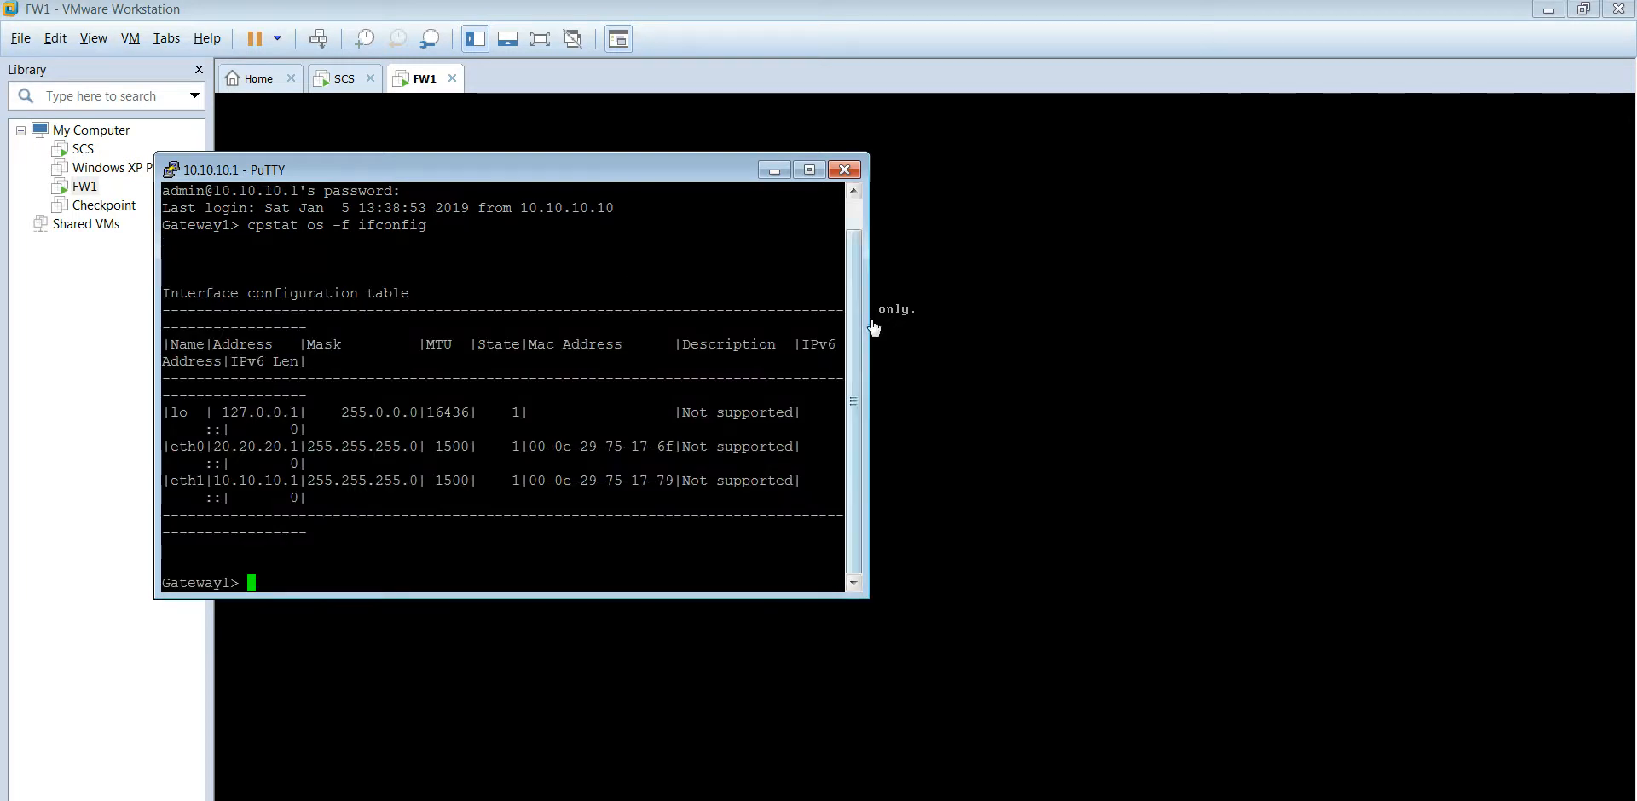
{"action": "left_click_drag", "start_coordinate": [869, 307], "coordinate": [1303, 300]}
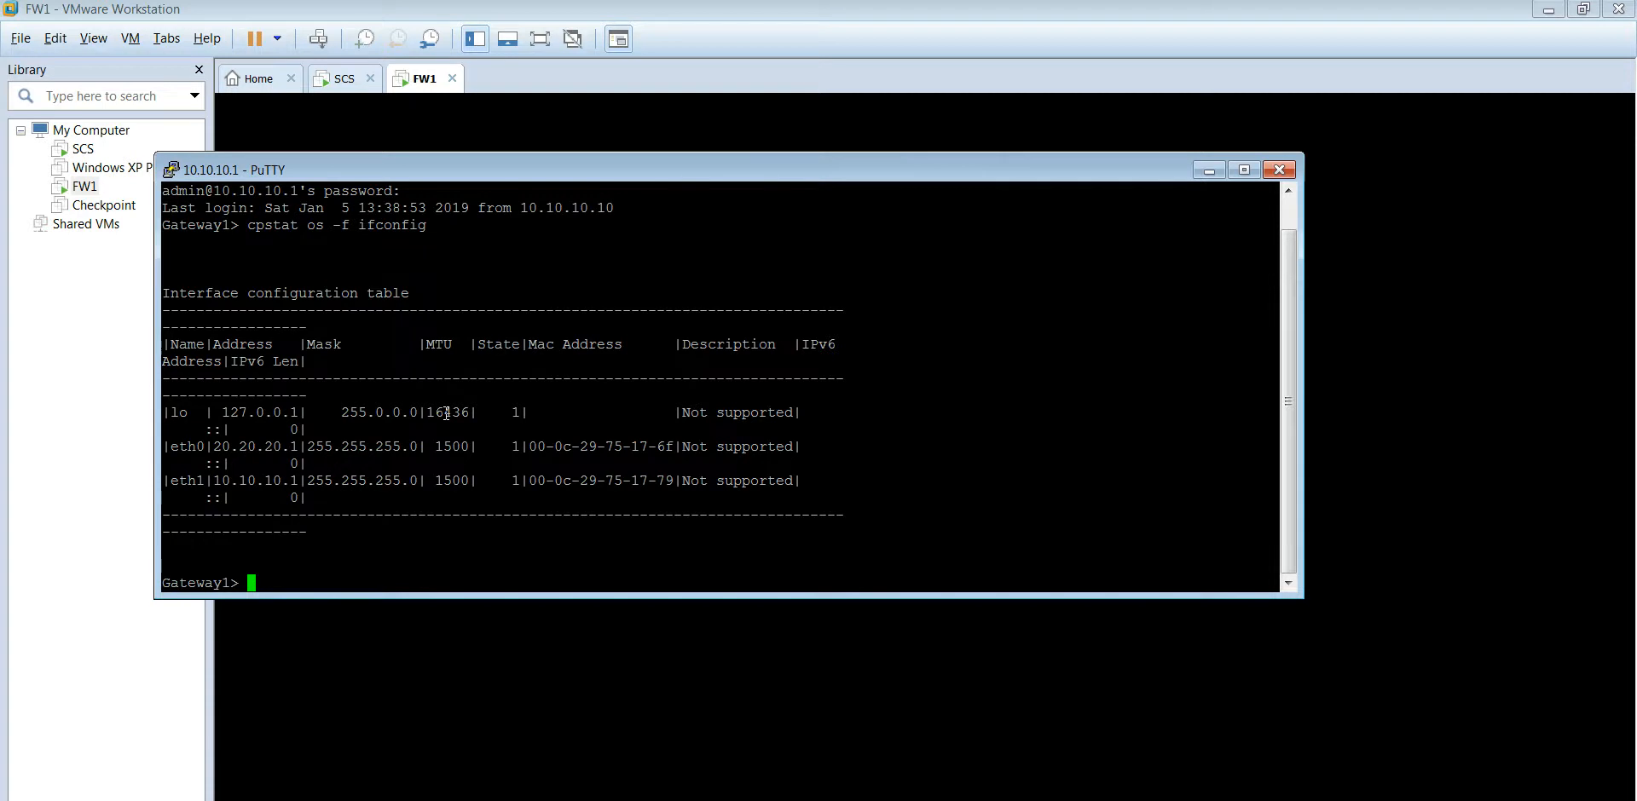
{"action": "left_click", "coordinate": [537, 799]}
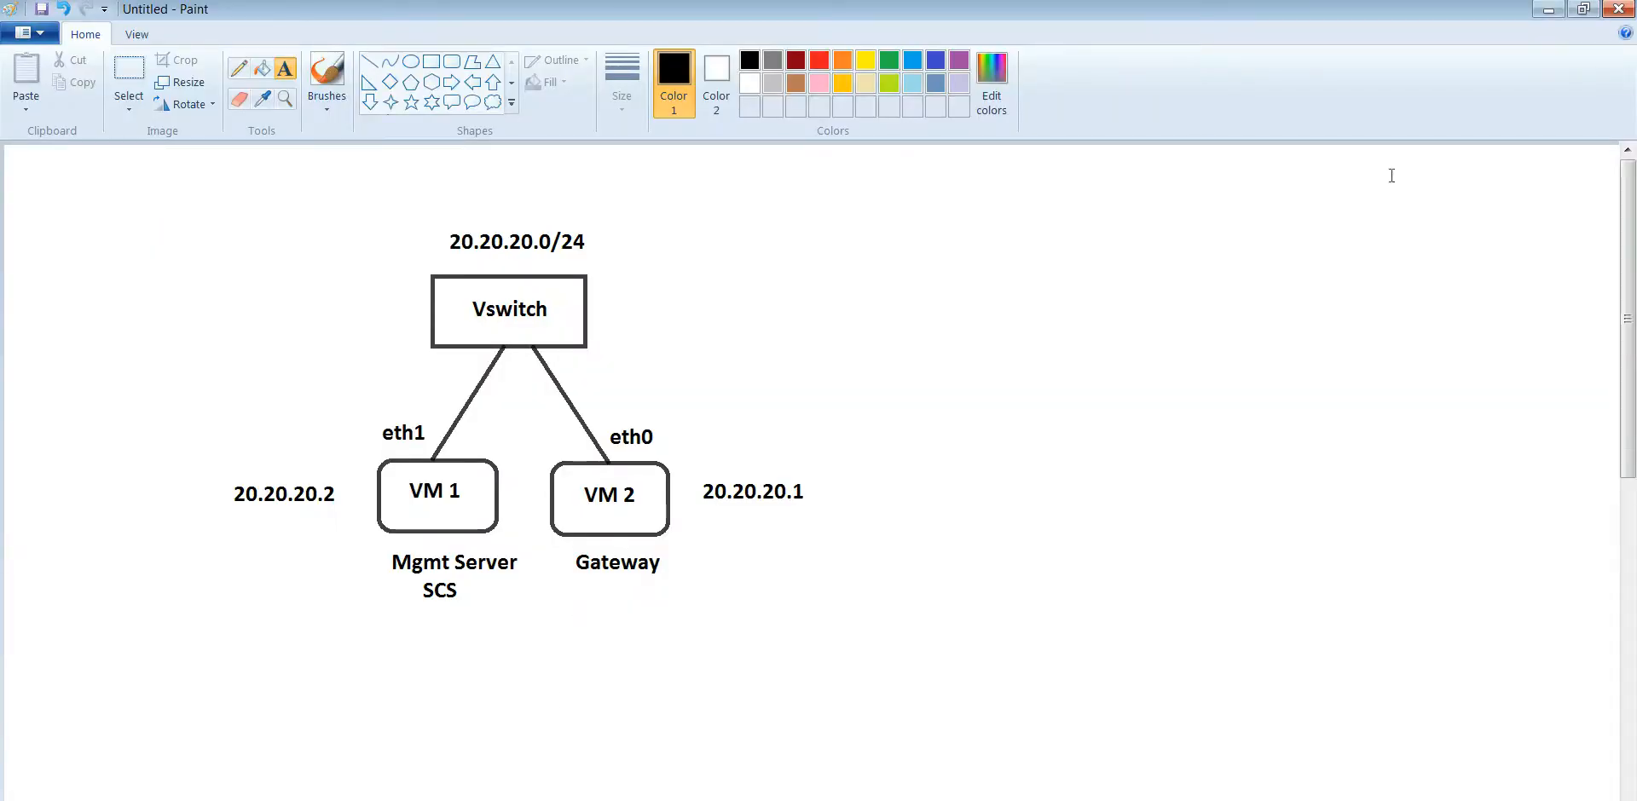
{"action": "left_click", "coordinate": [1543, 16]}
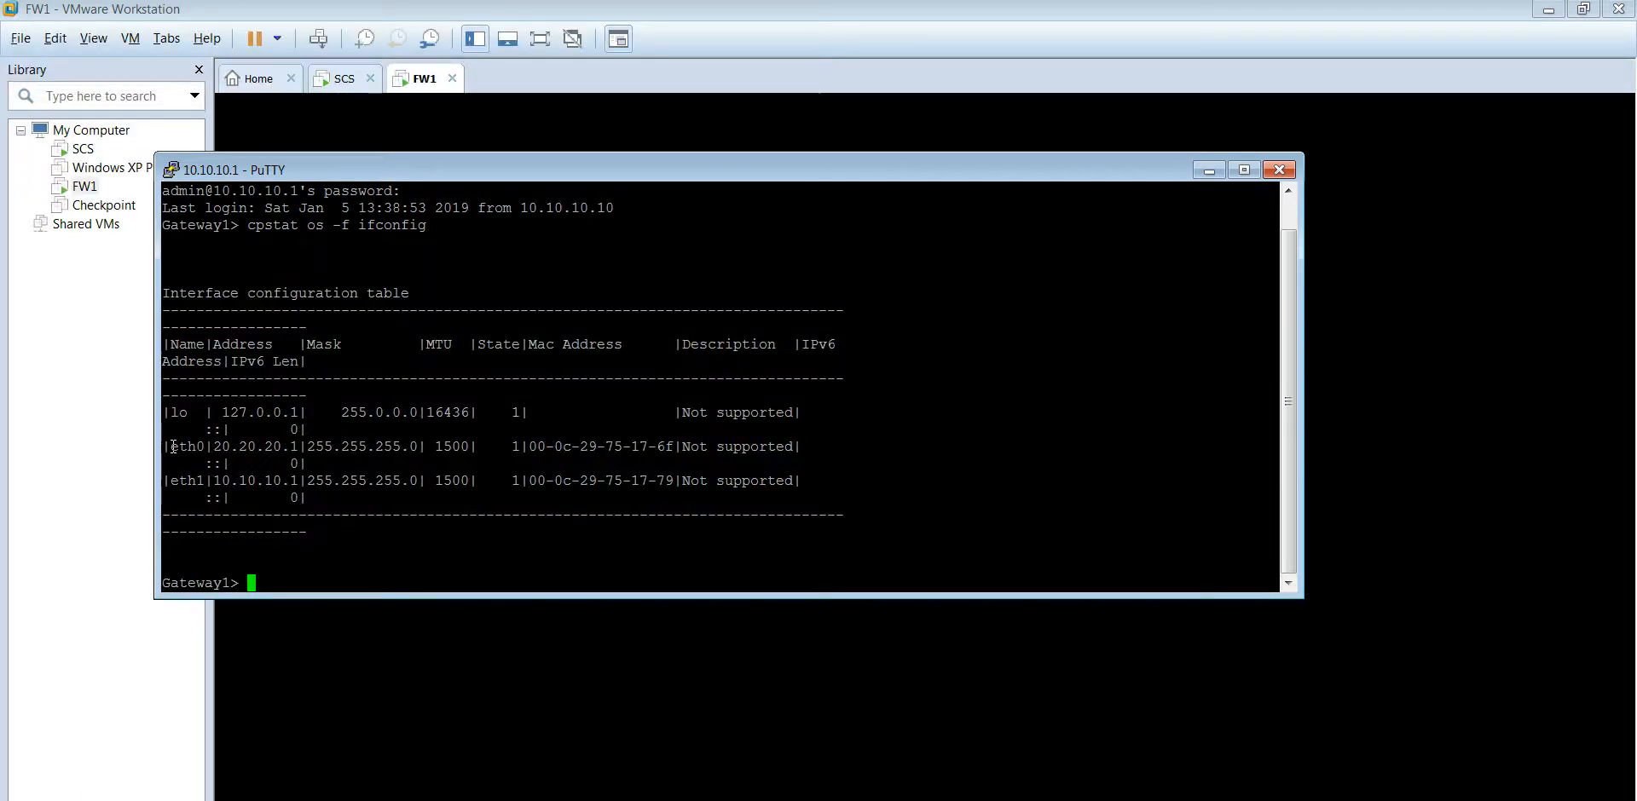
{"action": "left_click_drag", "start_coordinate": [172, 446], "coordinate": [295, 446]}
{"action": "left_click_drag", "start_coordinate": [171, 447], "coordinate": [202, 447]}
{"action": "key", "text": "alt+Tab"}
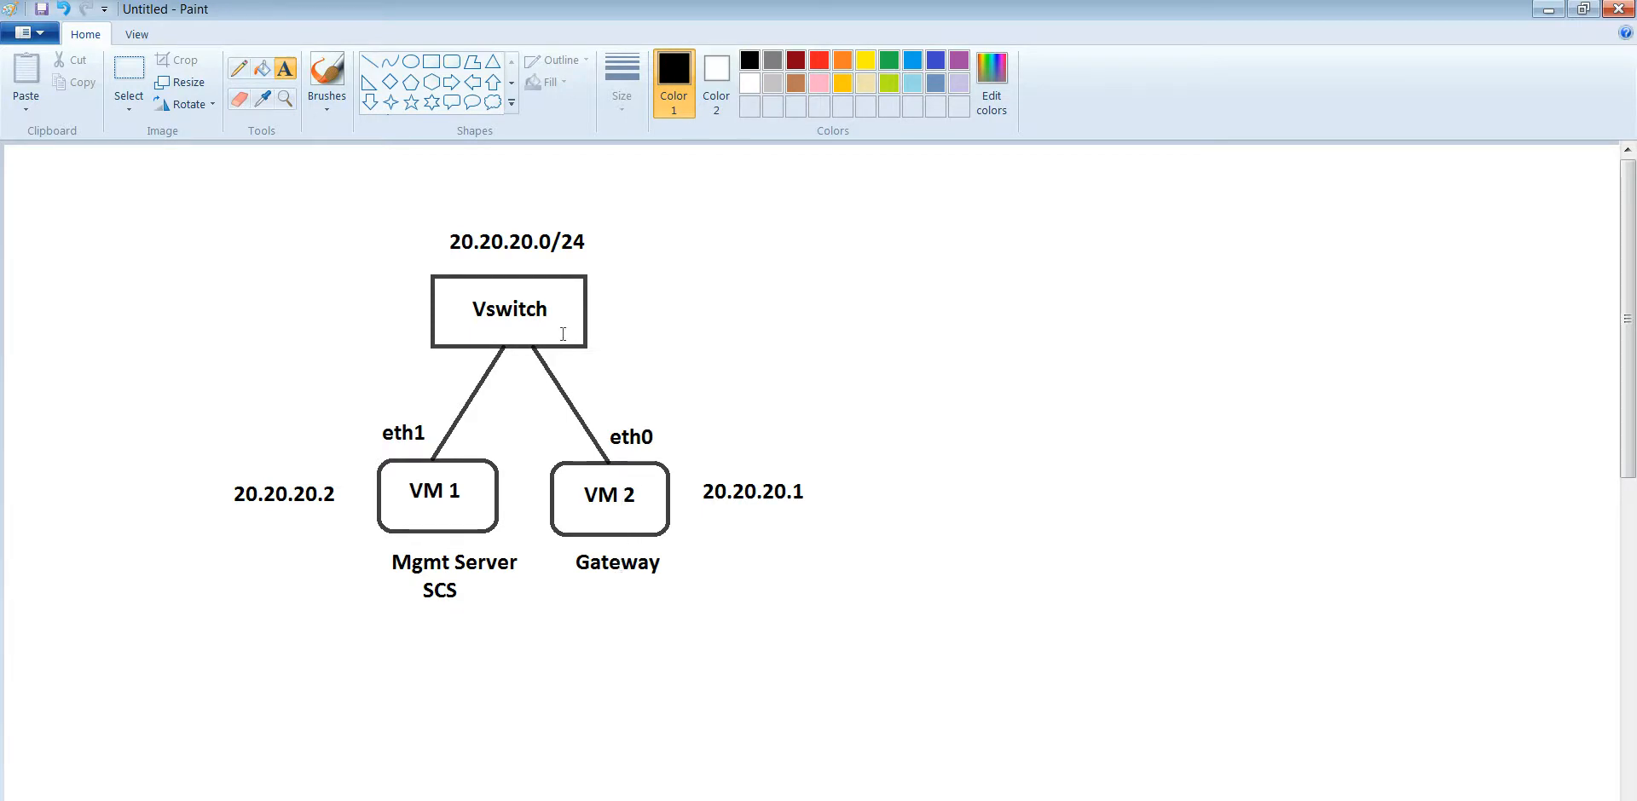
{"action": "left_click", "coordinate": [1545, 10]}
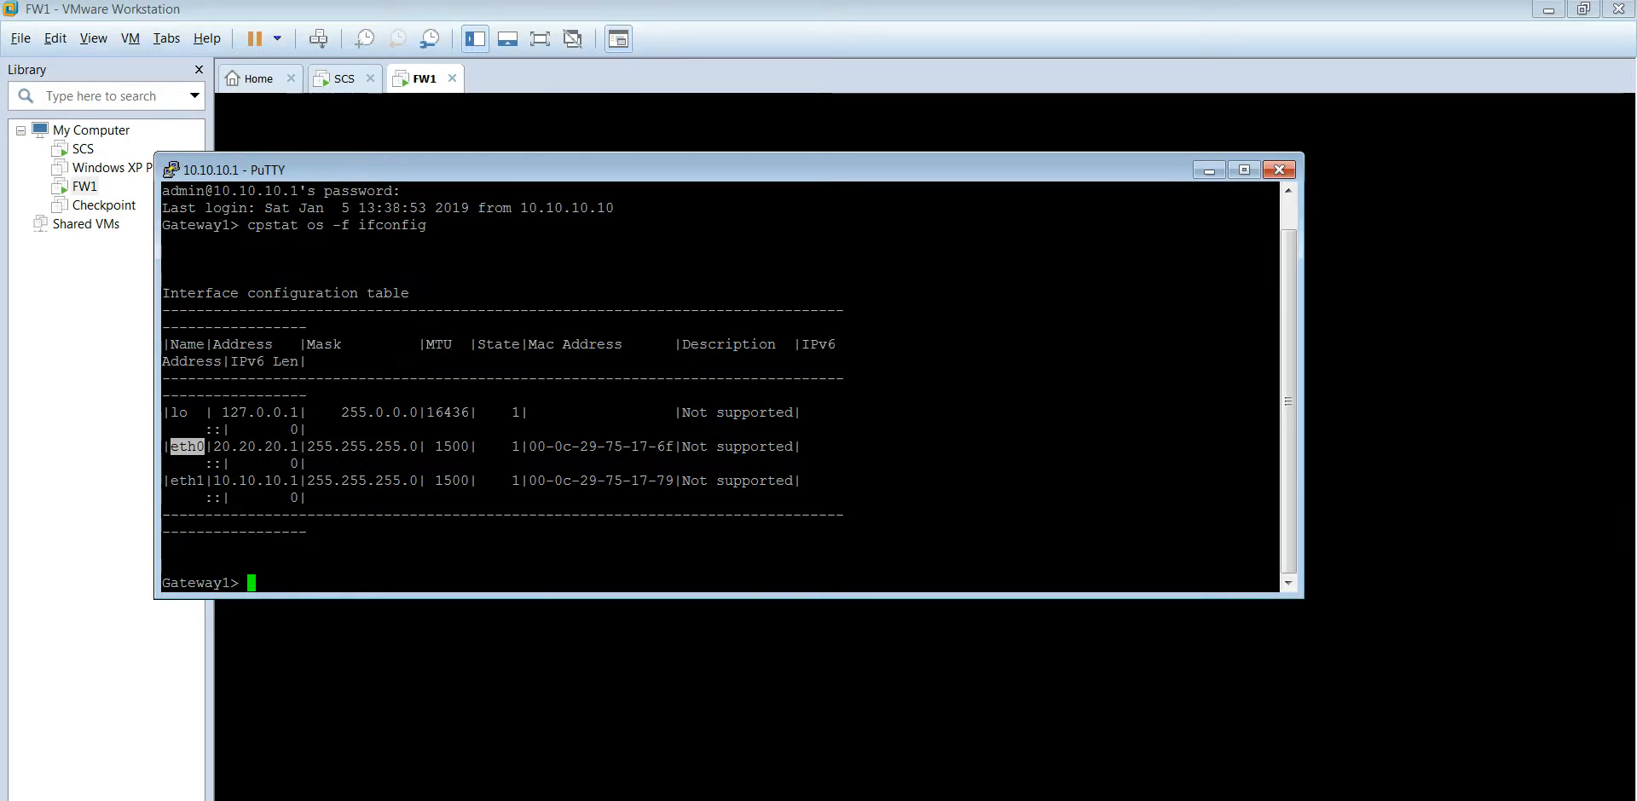
Step: Open a new PuTTY session to the SCS server 10.10.10.2 and log in as admin
{"action": "right_click", "coordinate": [787, 798]}
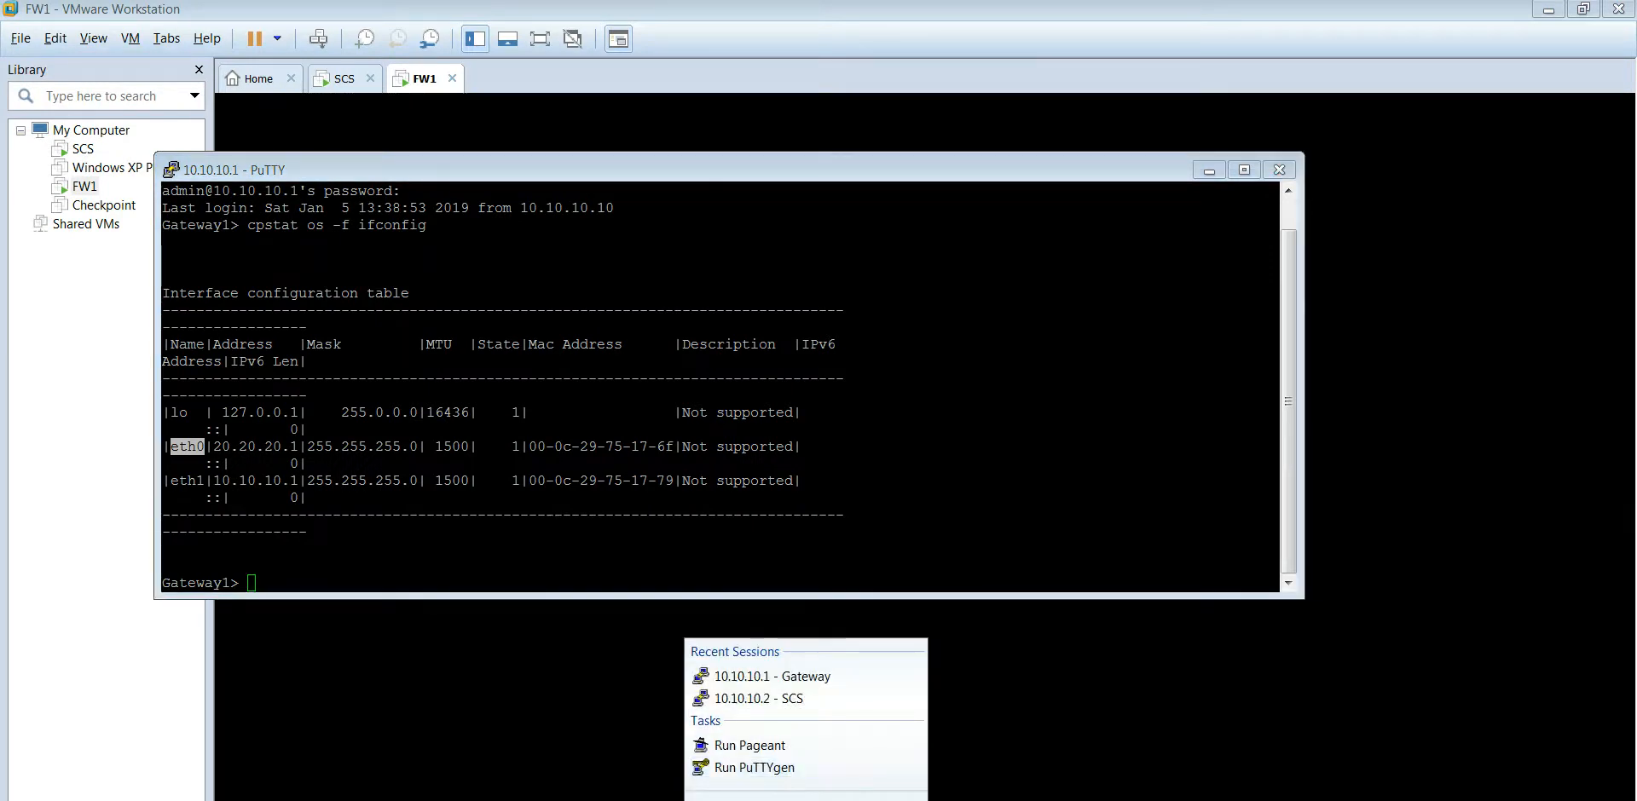
{"action": "left_click", "coordinate": [750, 794]}
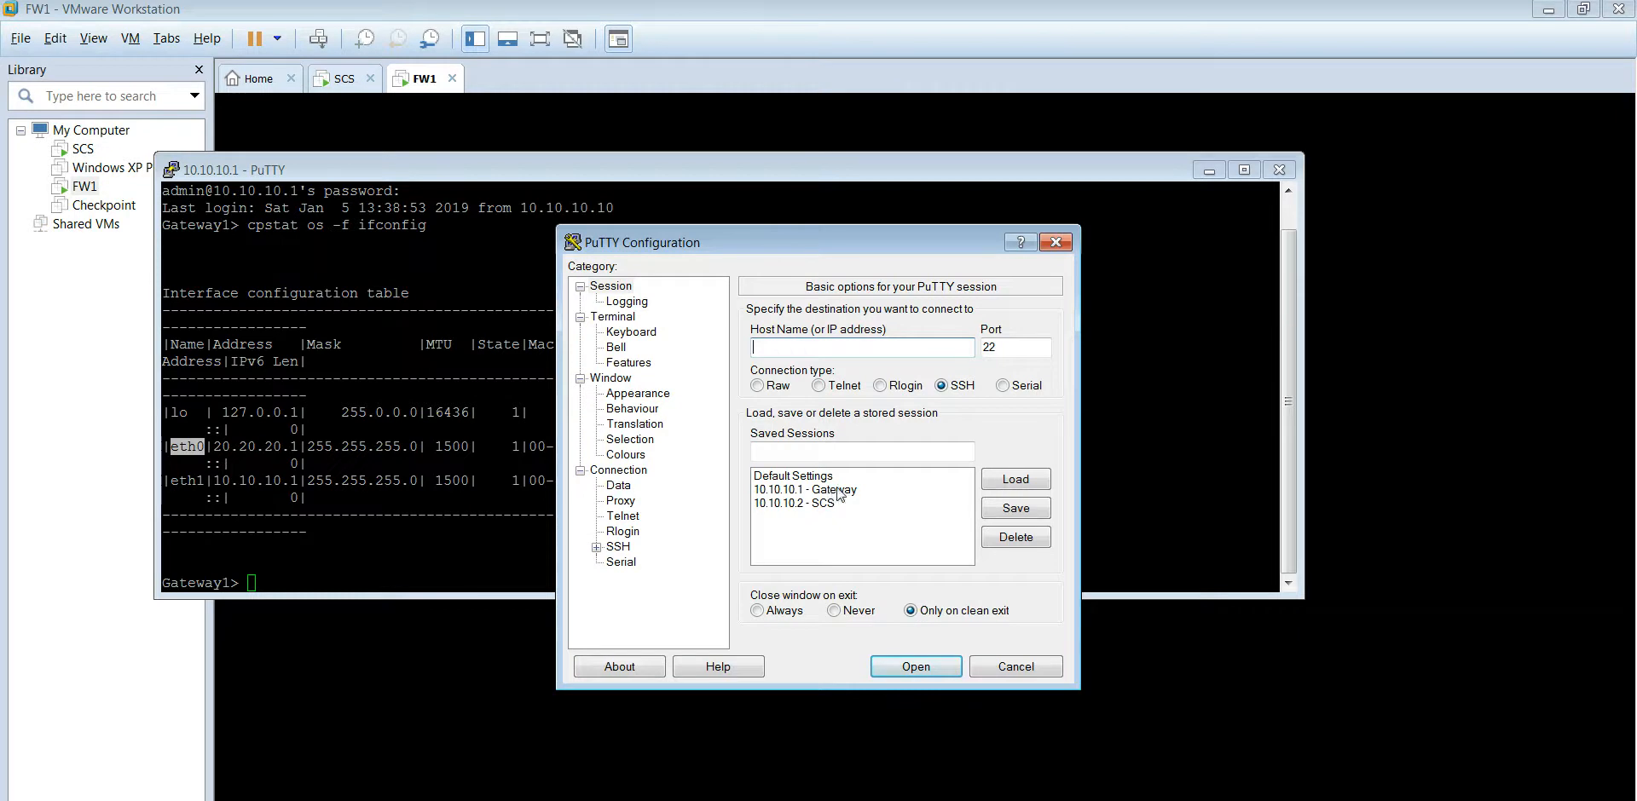
{"action": "double_click", "coordinate": [834, 504]}
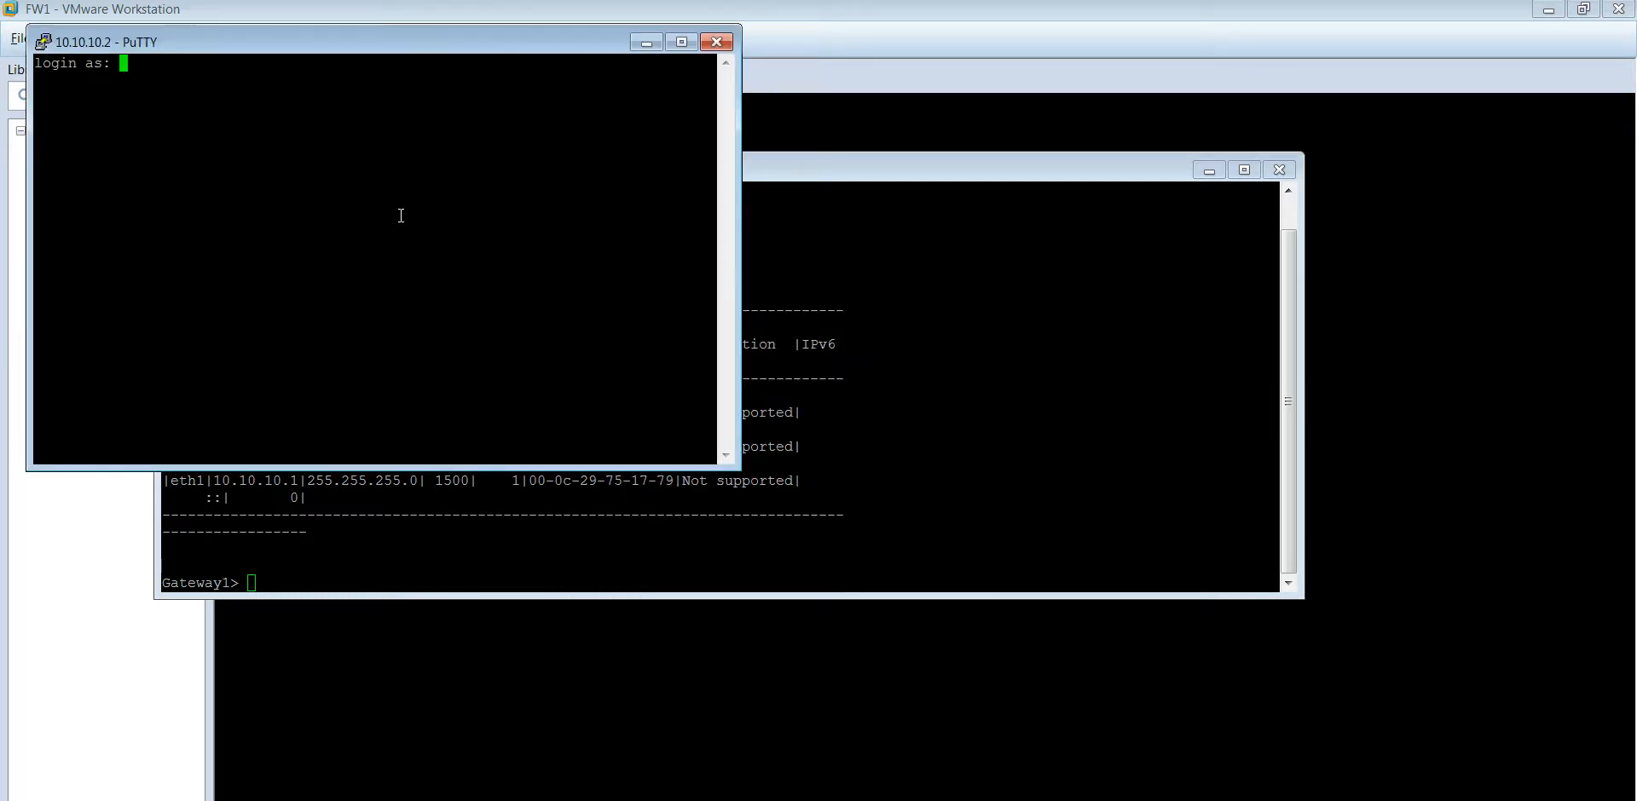
{"action": "type", "text": "admin"}
{"action": "key", "text": "Return"}
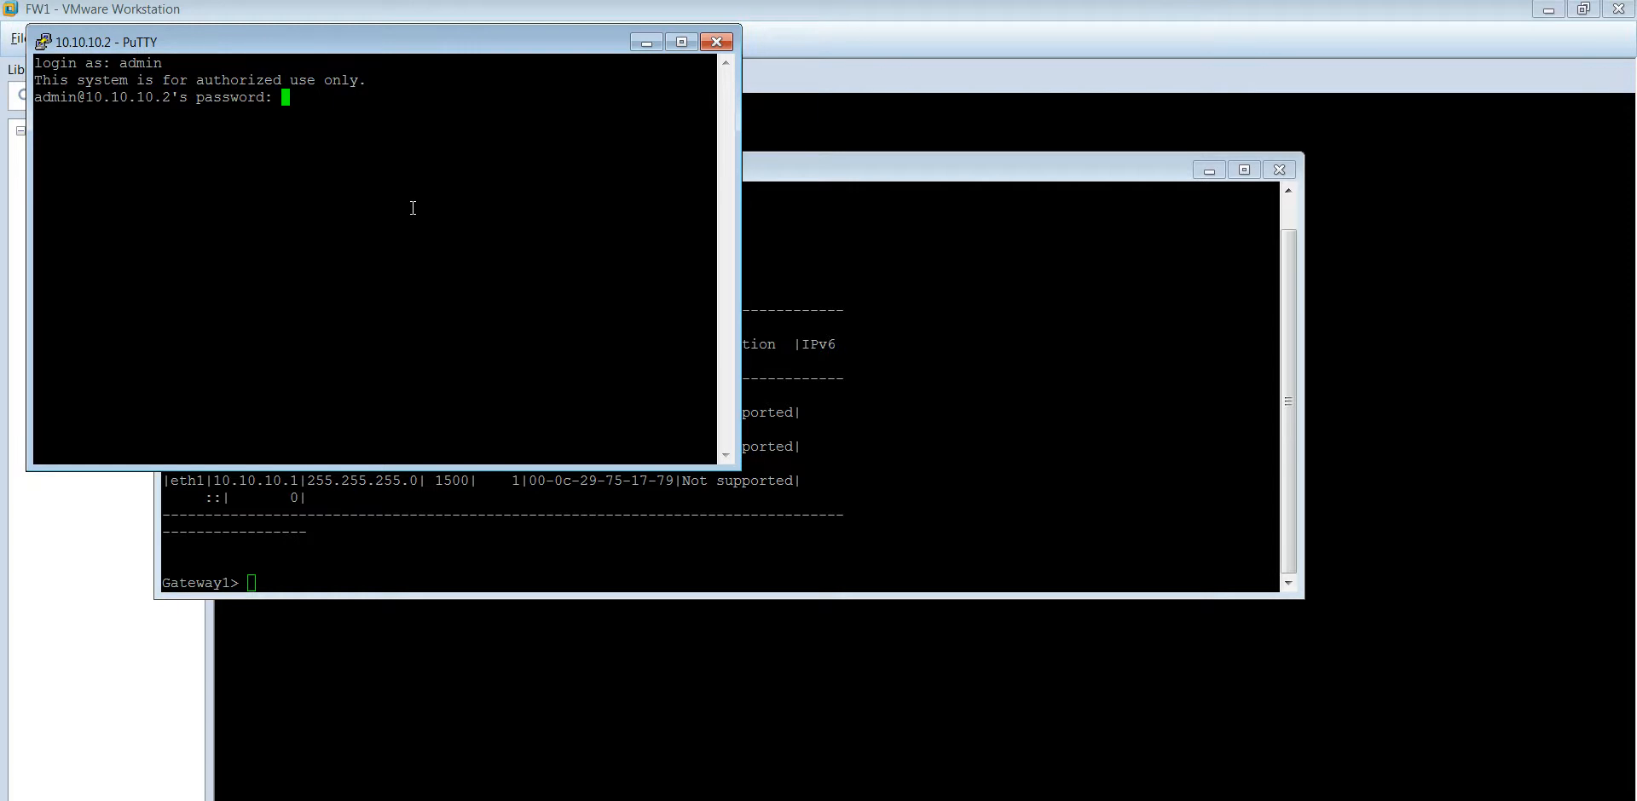
{"action": "key", "text": "Return"}
Step: Run 'cpstat os -f ifconfig' on the management server and highlight eth1's address 20.20.20.2
{"action": "type", "text": "cp"}
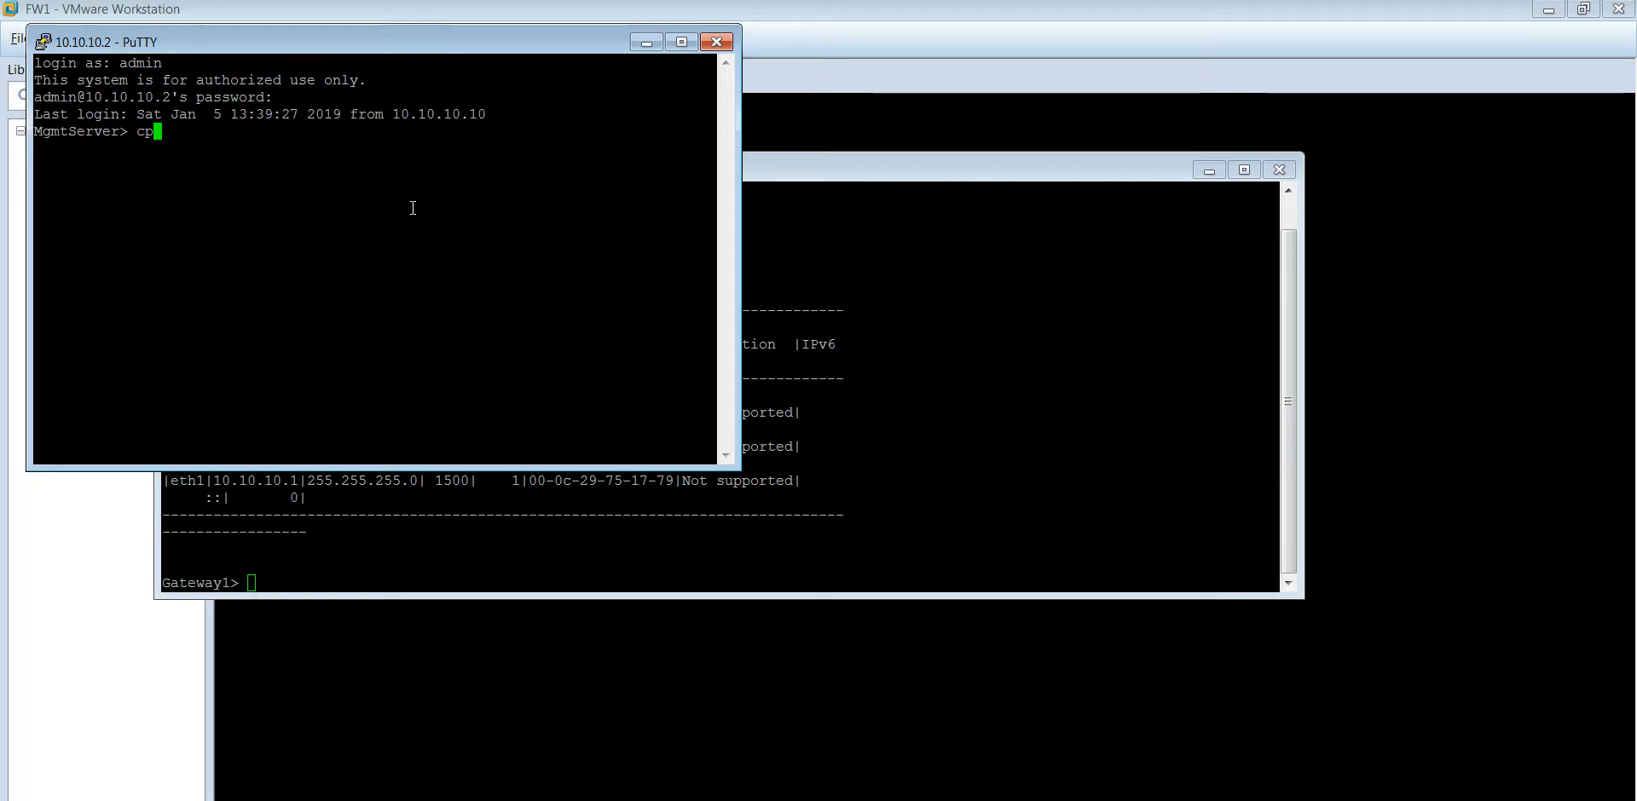
{"action": "type", "text": "stat os -f "}
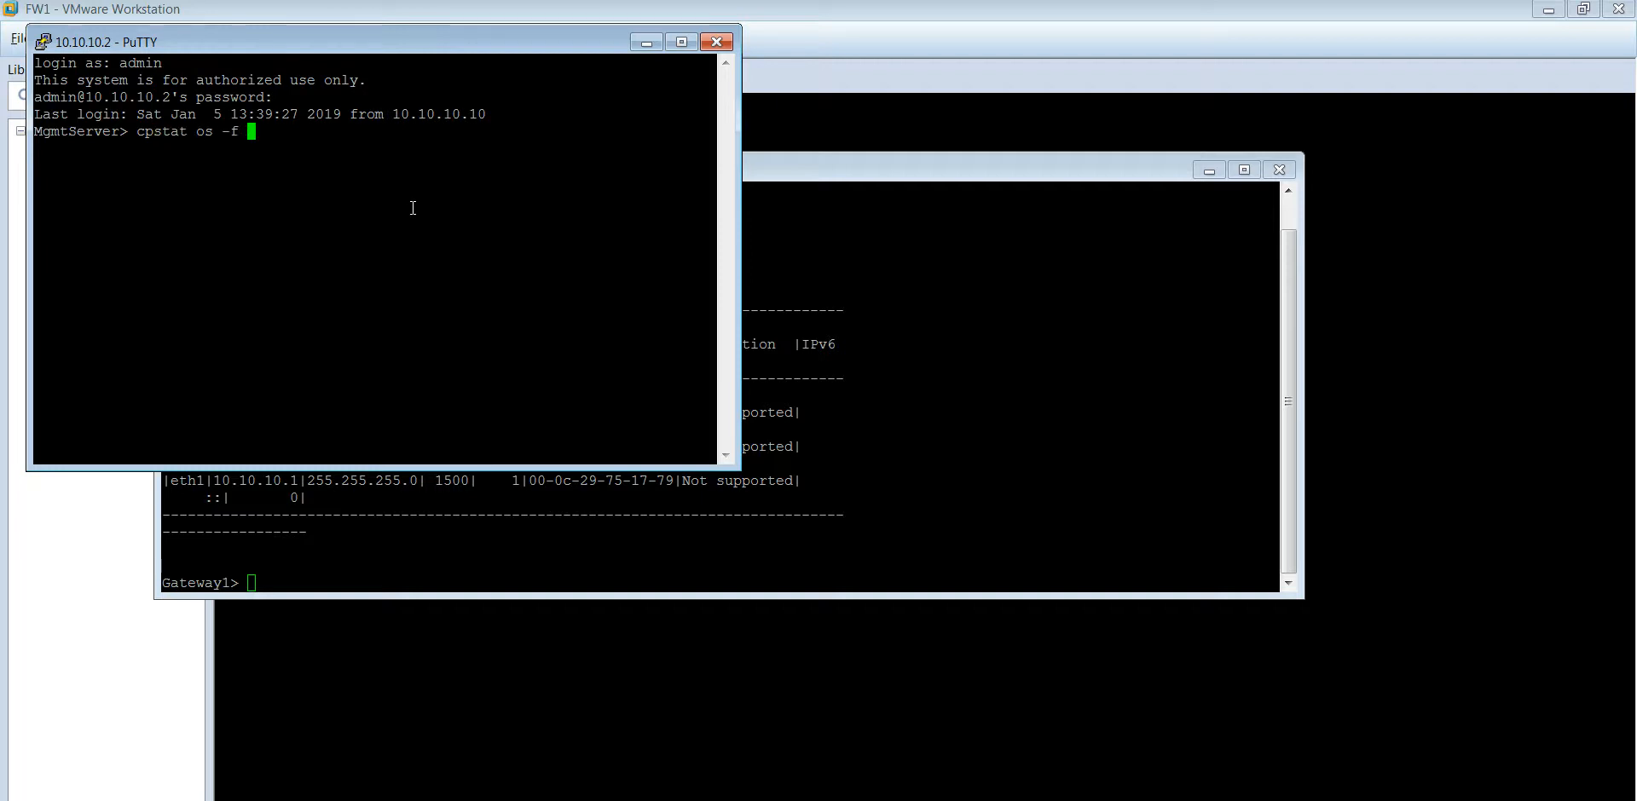
{"action": "type", "text": "ifconfig"}
{"action": "key", "text": "Return"}
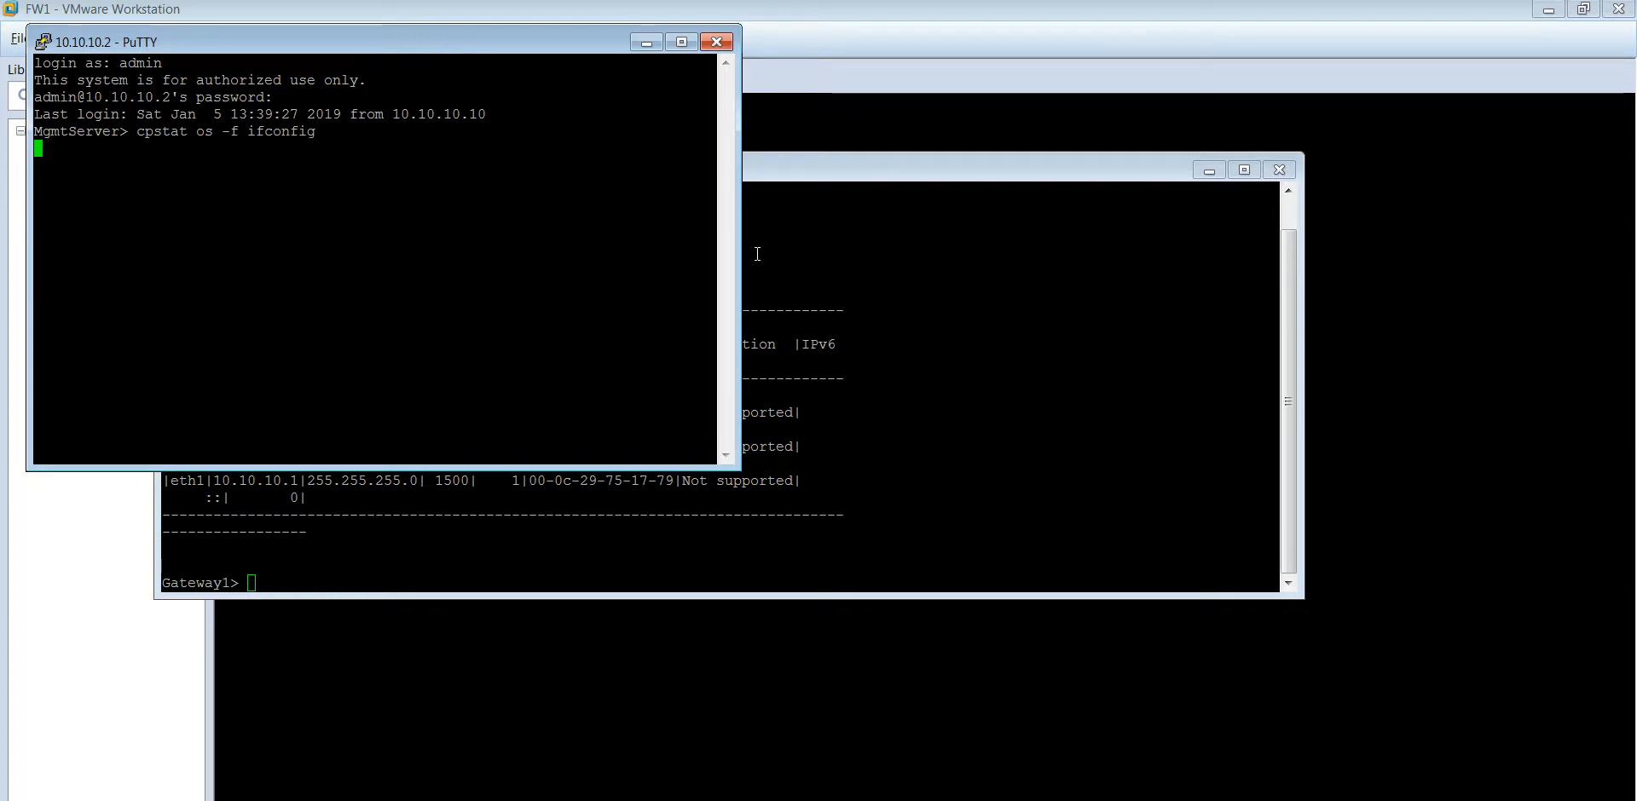
{"action": "left_click_drag", "start_coordinate": [740, 281], "coordinate": [1499, 281]}
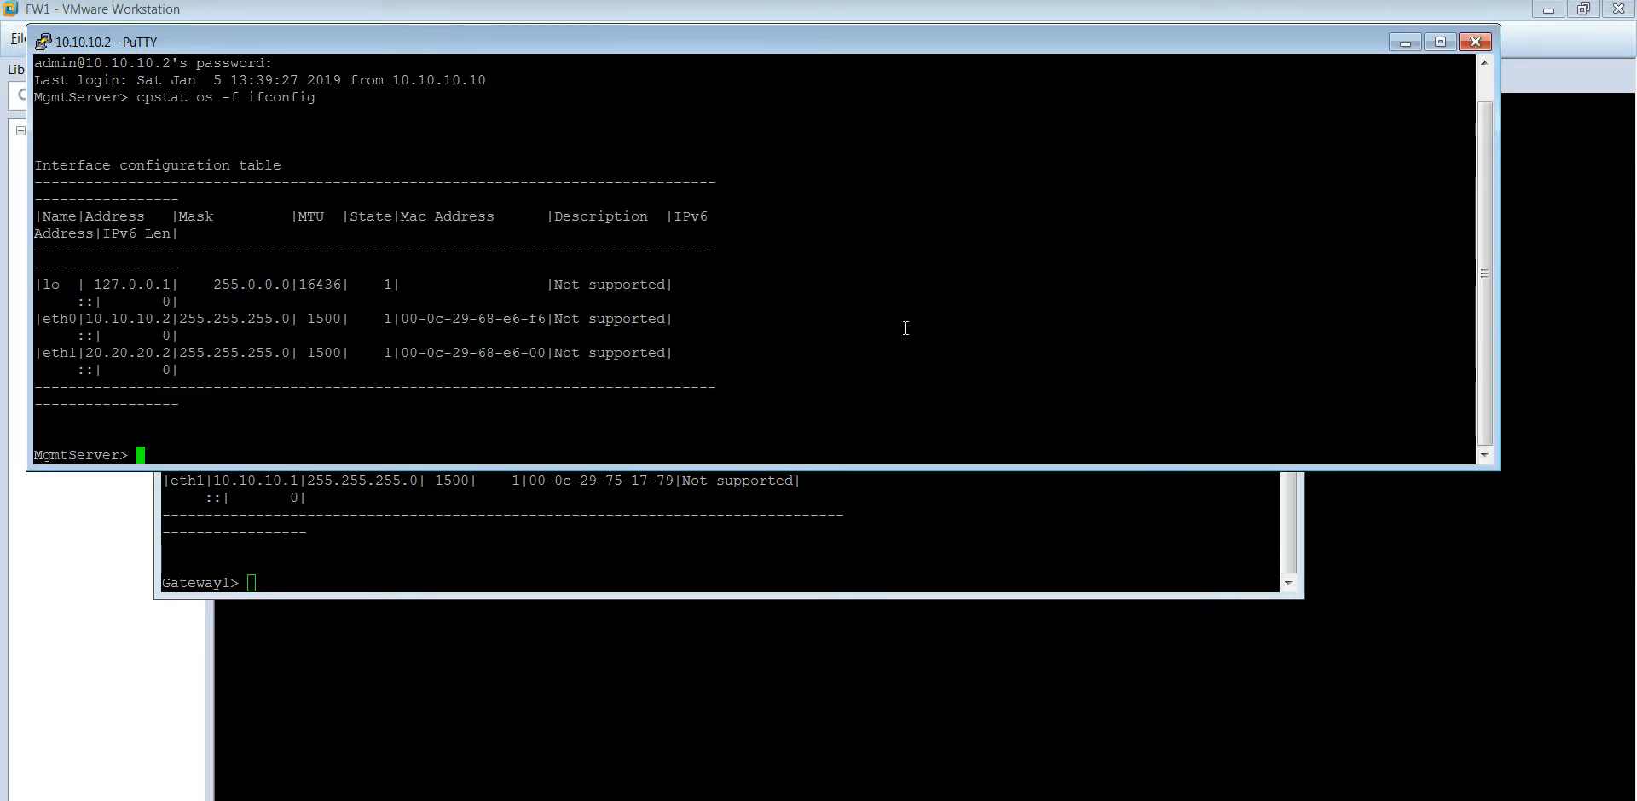
{"action": "left_click_drag", "start_coordinate": [373, 41], "coordinate": [553, 196]}
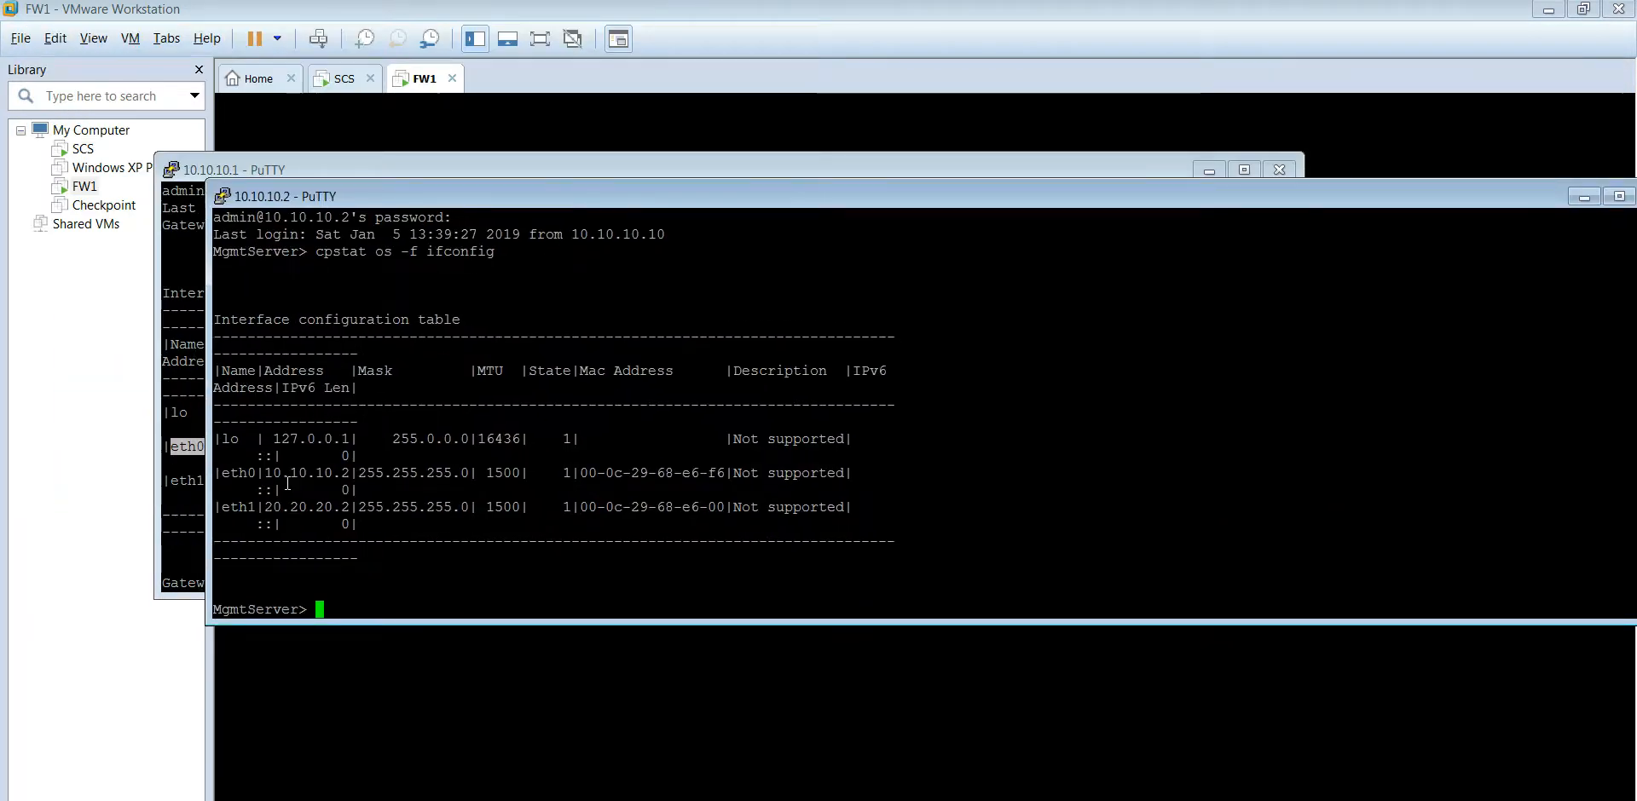
{"action": "left_click_drag", "start_coordinate": [226, 508], "coordinate": [259, 509]}
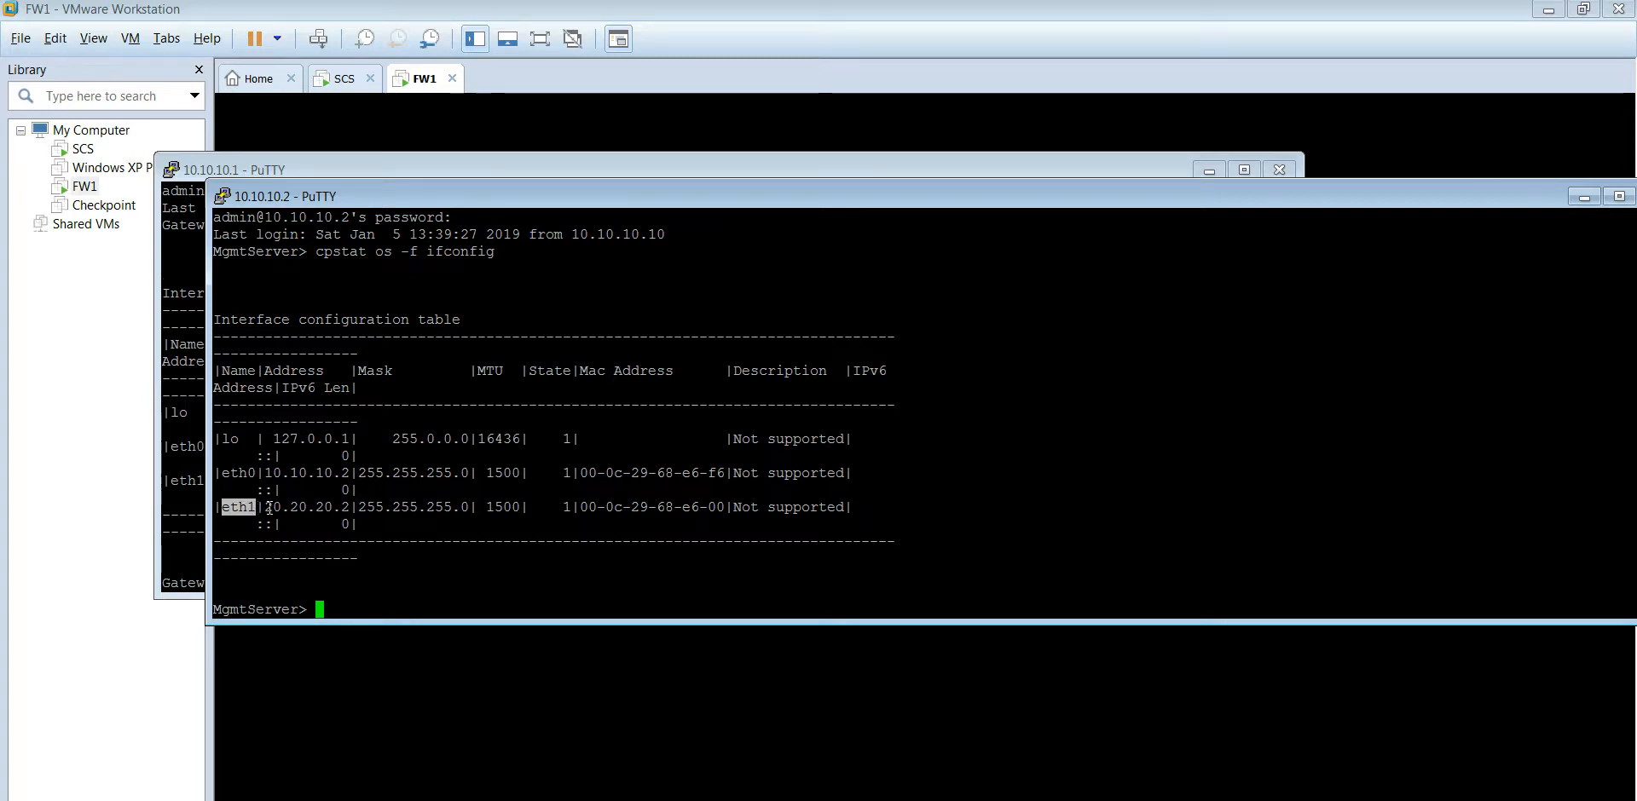
{"action": "left_click_drag", "start_coordinate": [265, 508], "coordinate": [346, 510]}
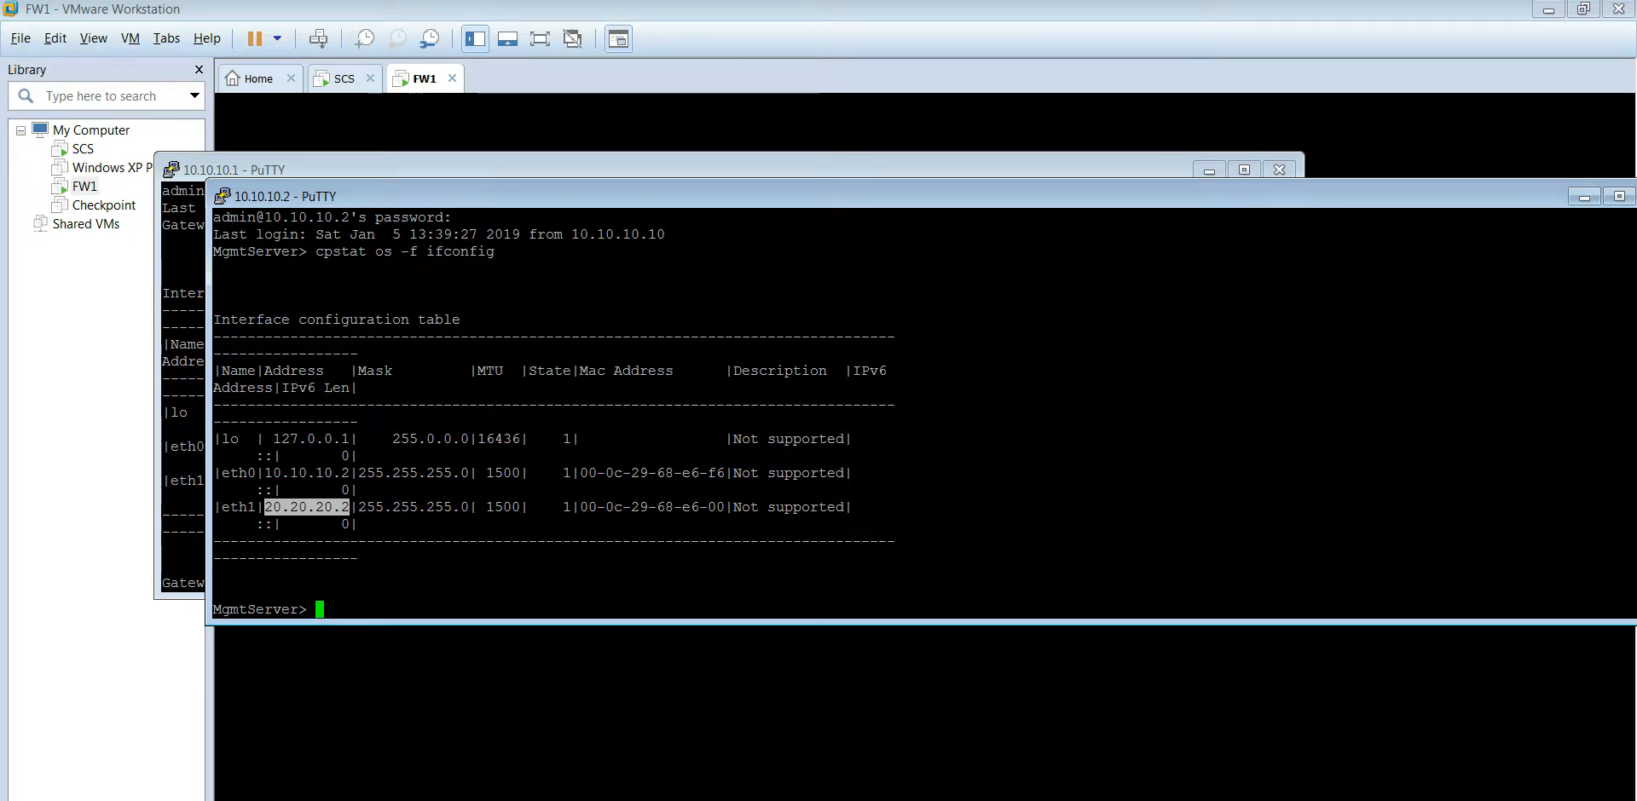
{"action": "key", "text": "alt+Tab"}
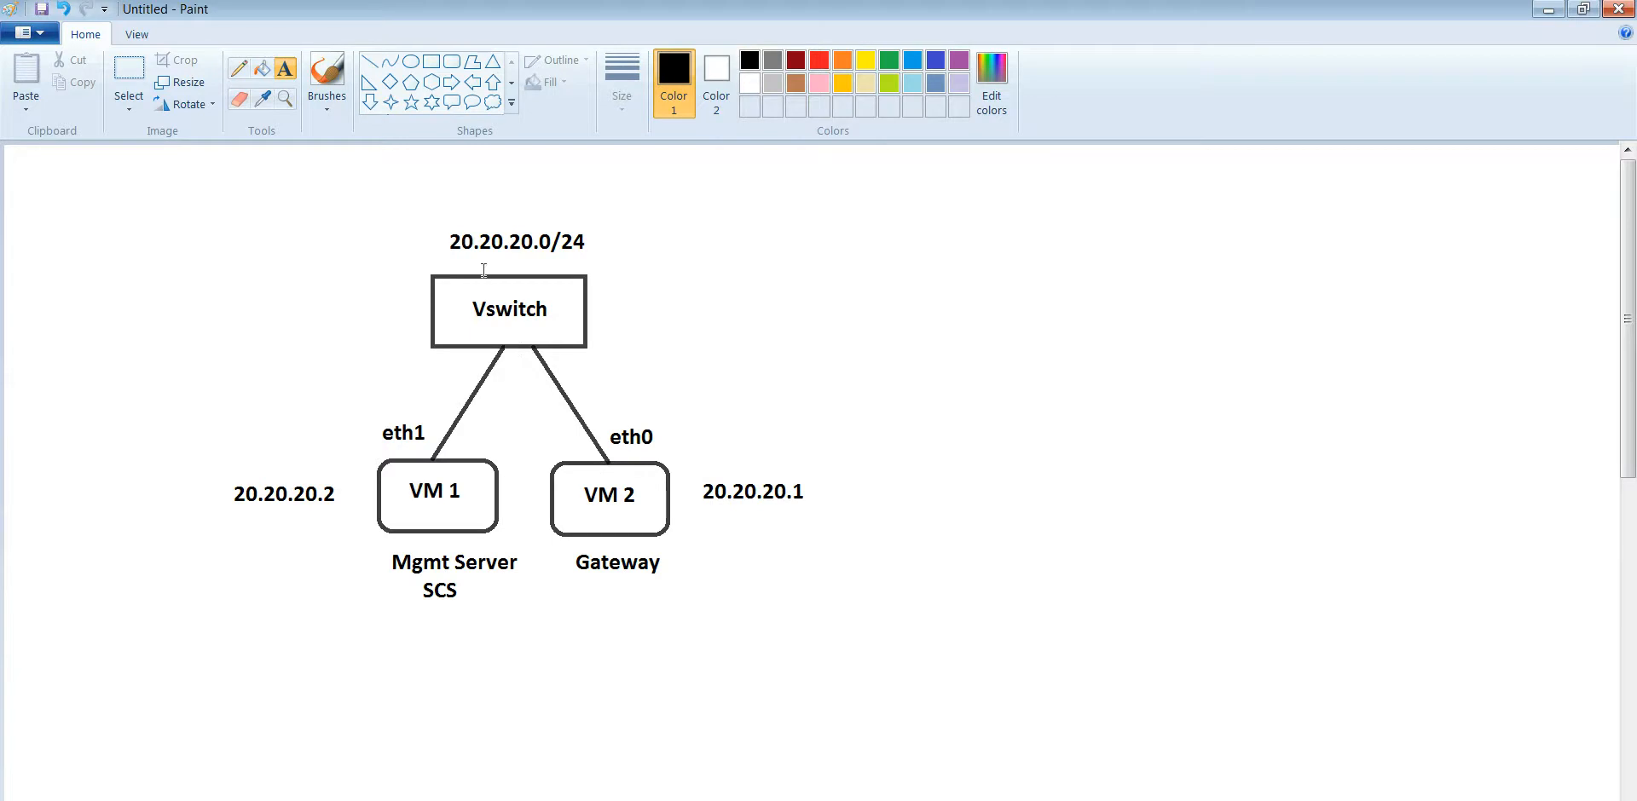
Step: Ping 20.20.20.1 from the management server and stop it after 100% packet loss
{"action": "left_click", "coordinate": [1551, 12]}
{"action": "left_click", "coordinate": [548, 565]}
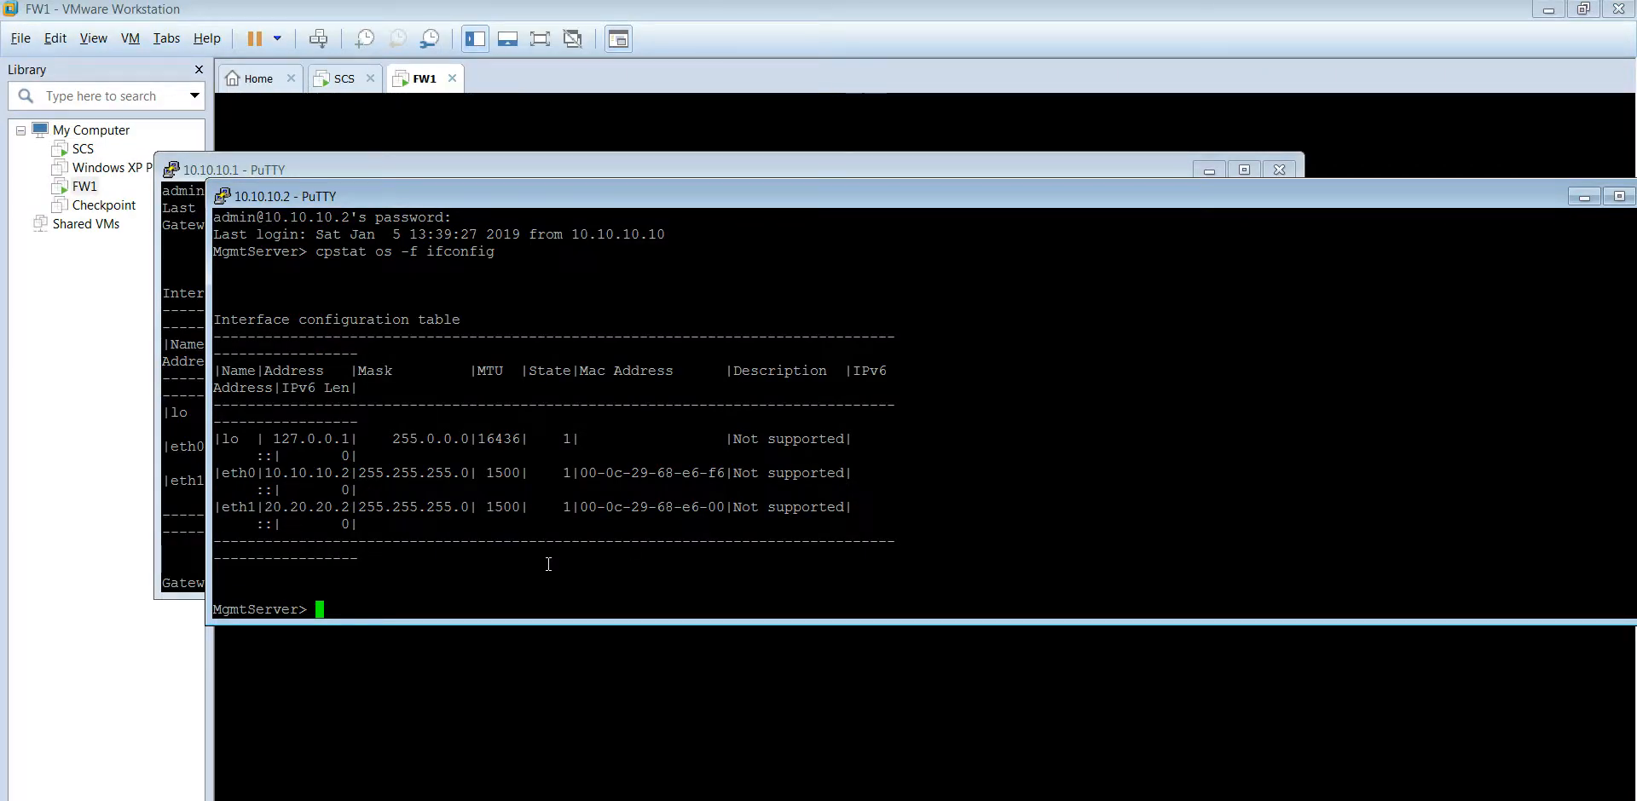
{"action": "type", "text": "ping 20.20.20.1"}
{"action": "key", "text": "Return"}
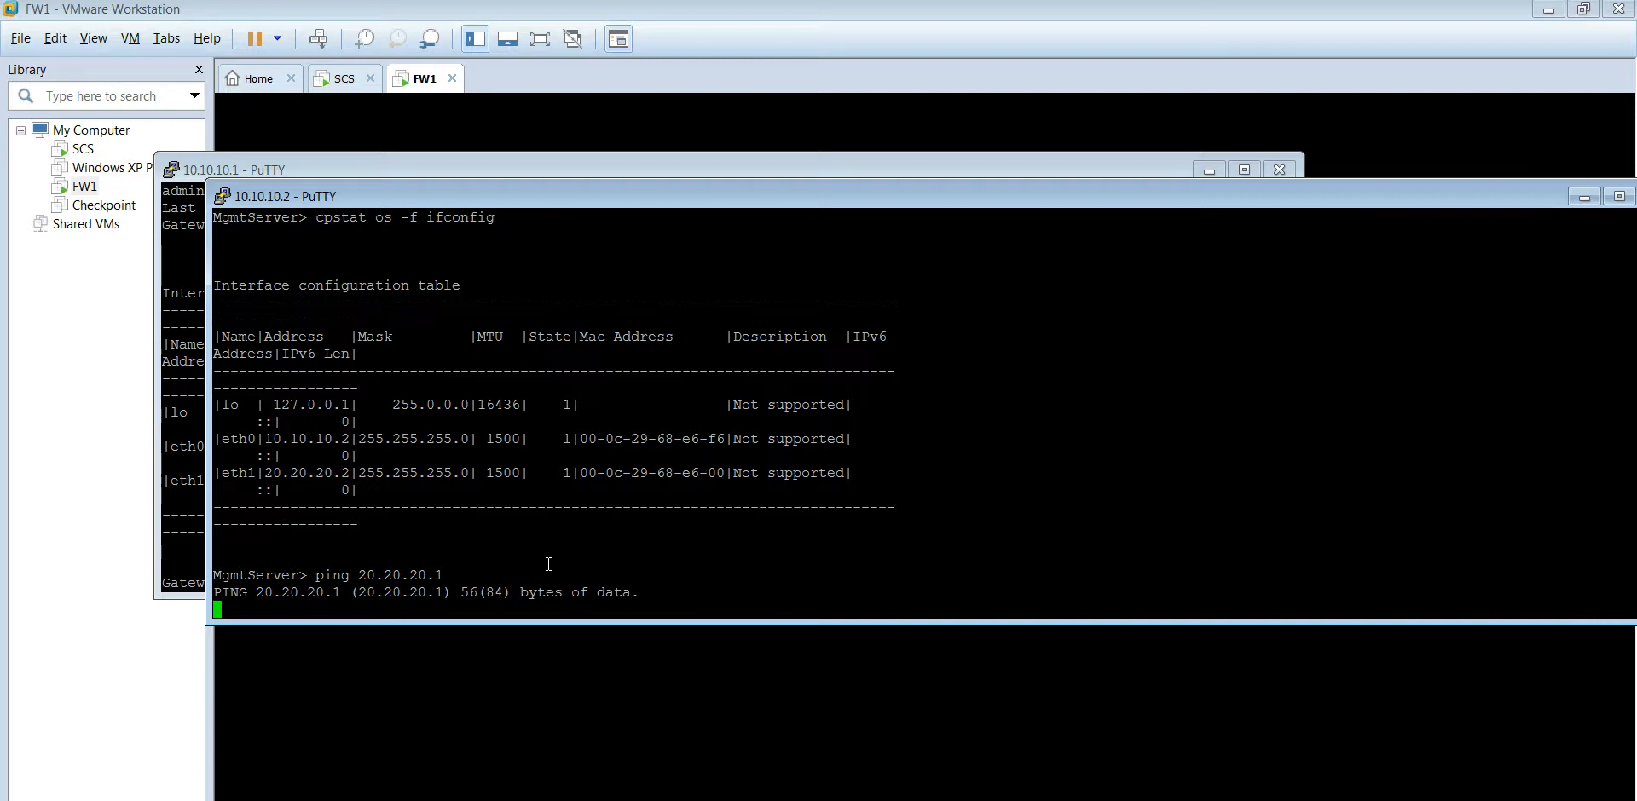
{"action": "key", "text": "ctrl+c"}
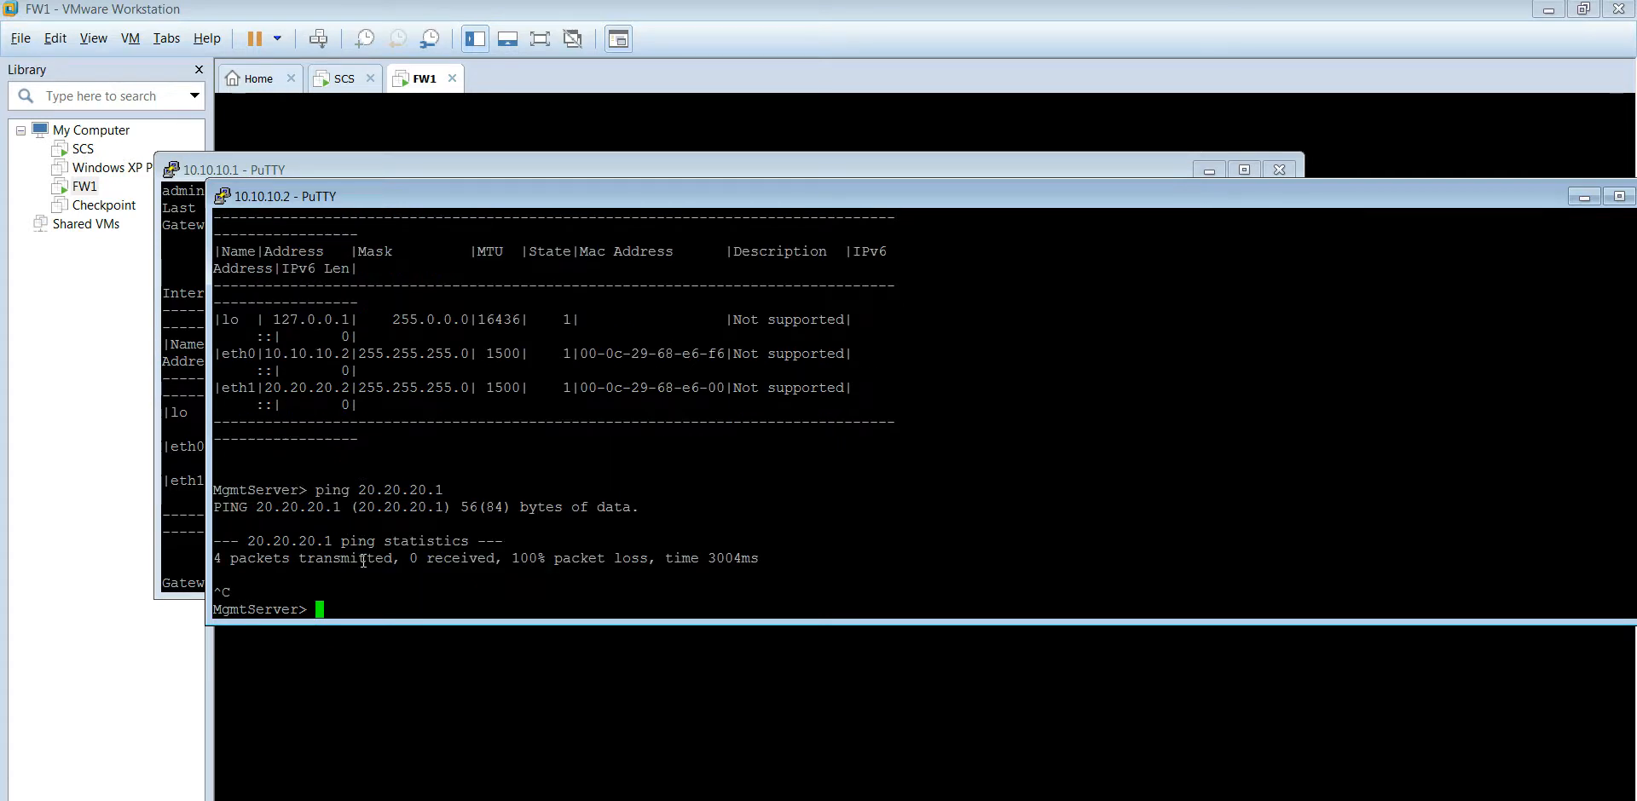
Step: Run 'fw stat' on the gateway, showing InitialPolicy is loaded
{"action": "left_click", "coordinate": [196, 538]}
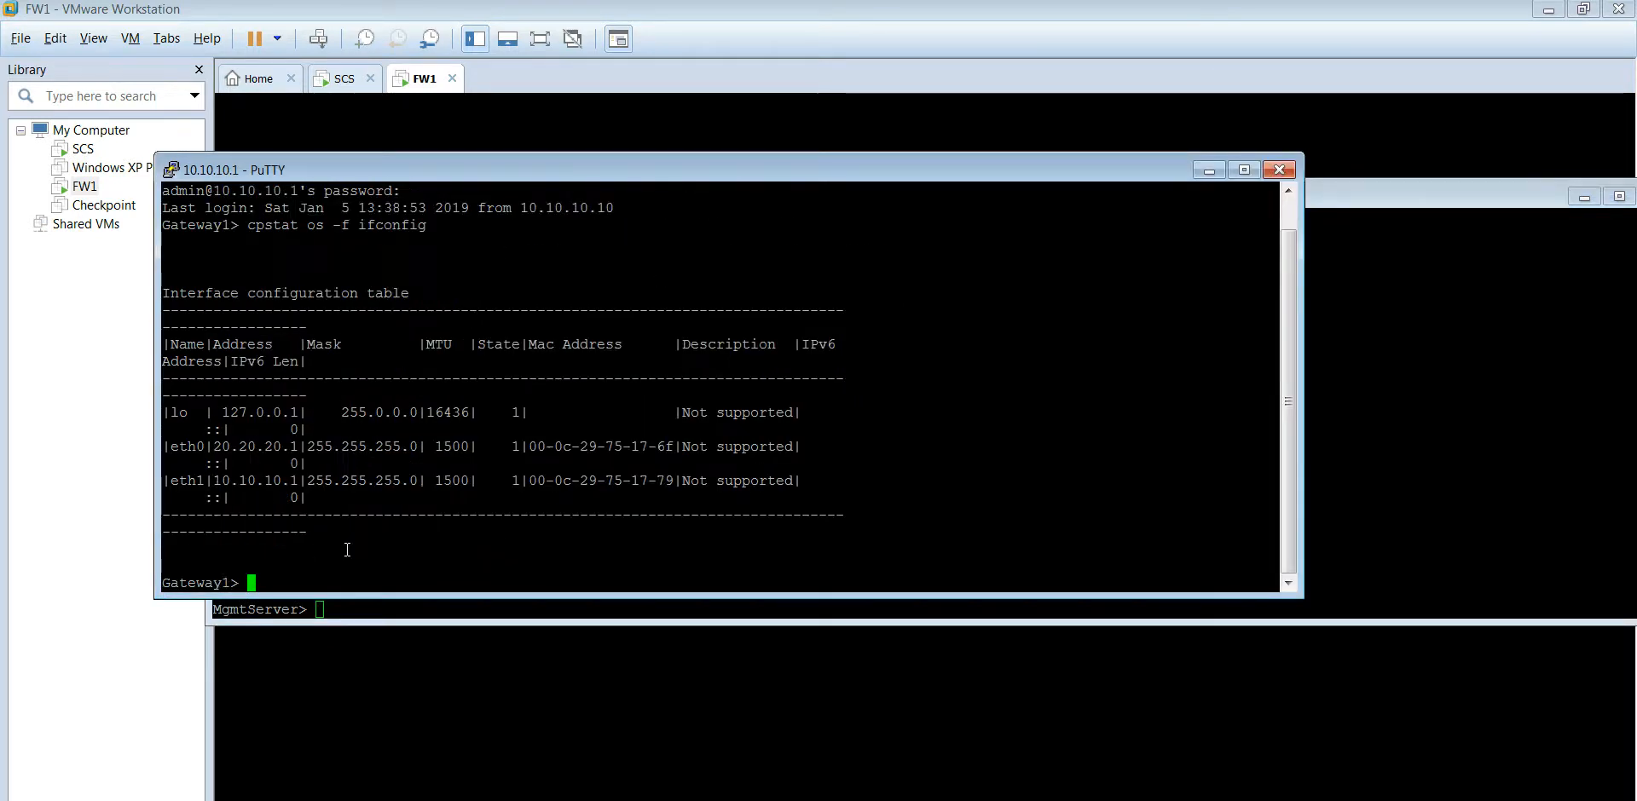
{"action": "type", "text": "fw stat"}
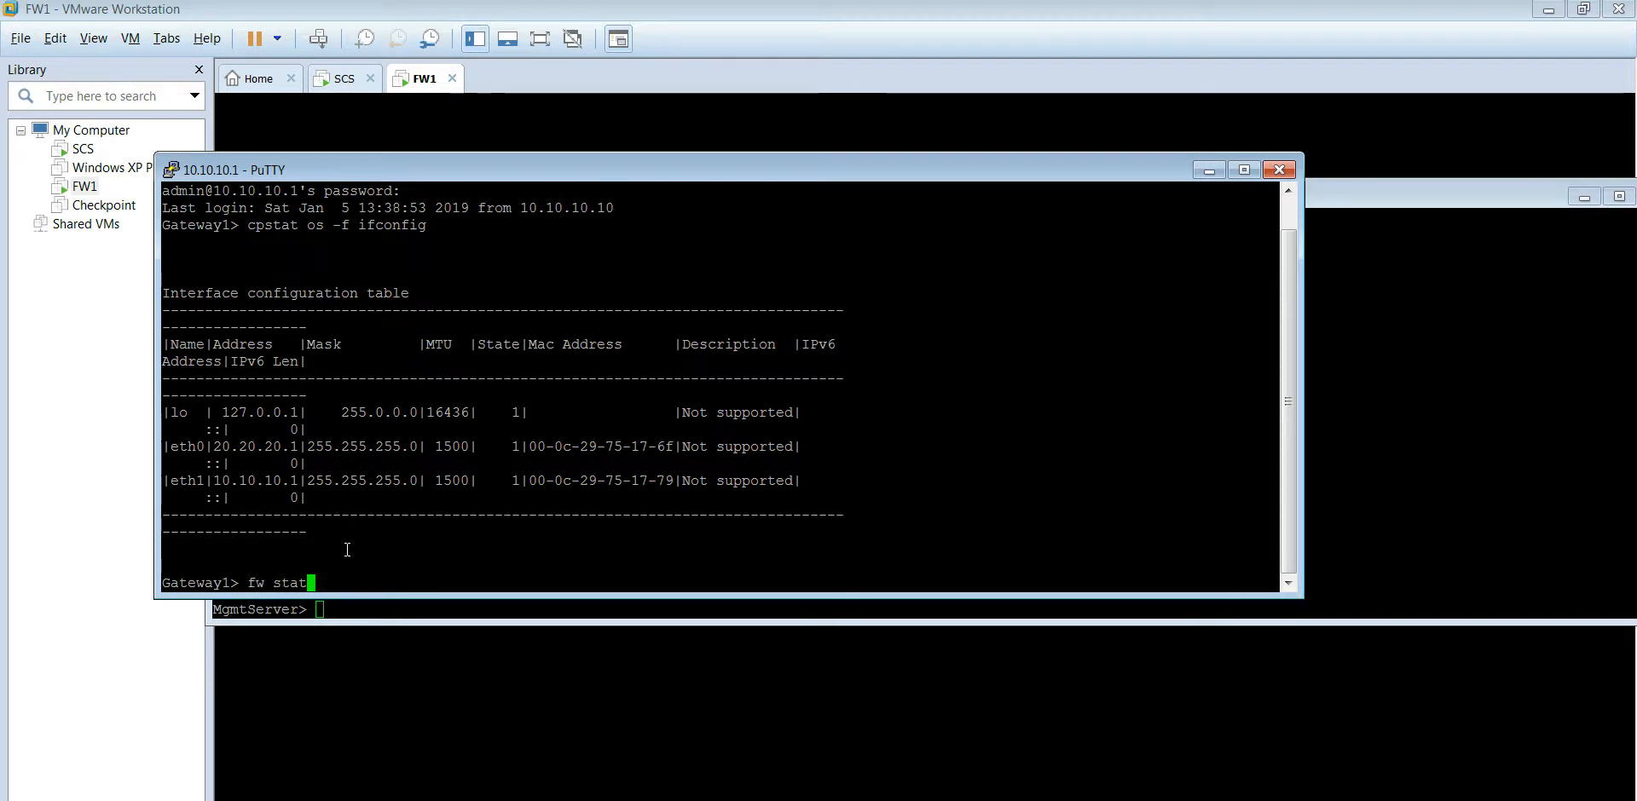
{"action": "key", "text": "Return"}
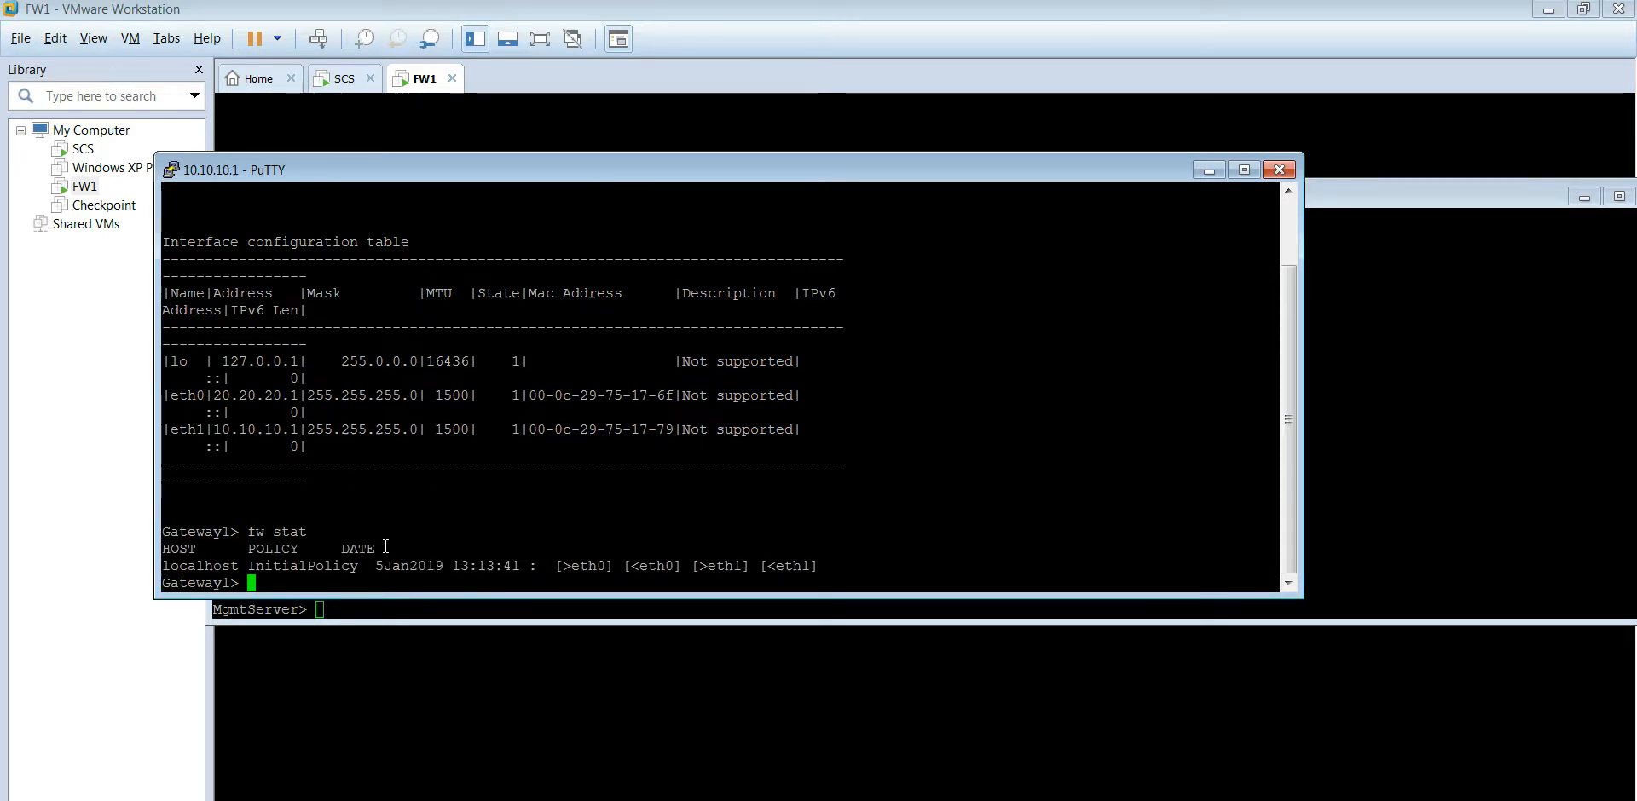
{"action": "left_click_drag", "start_coordinate": [206, 565], "coordinate": [726, 565]}
{"action": "left_click", "coordinate": [891, 553]}
{"action": "key", "text": "Return"}
{"action": "key", "text": "Return"}
{"action": "key", "text": "Return"}
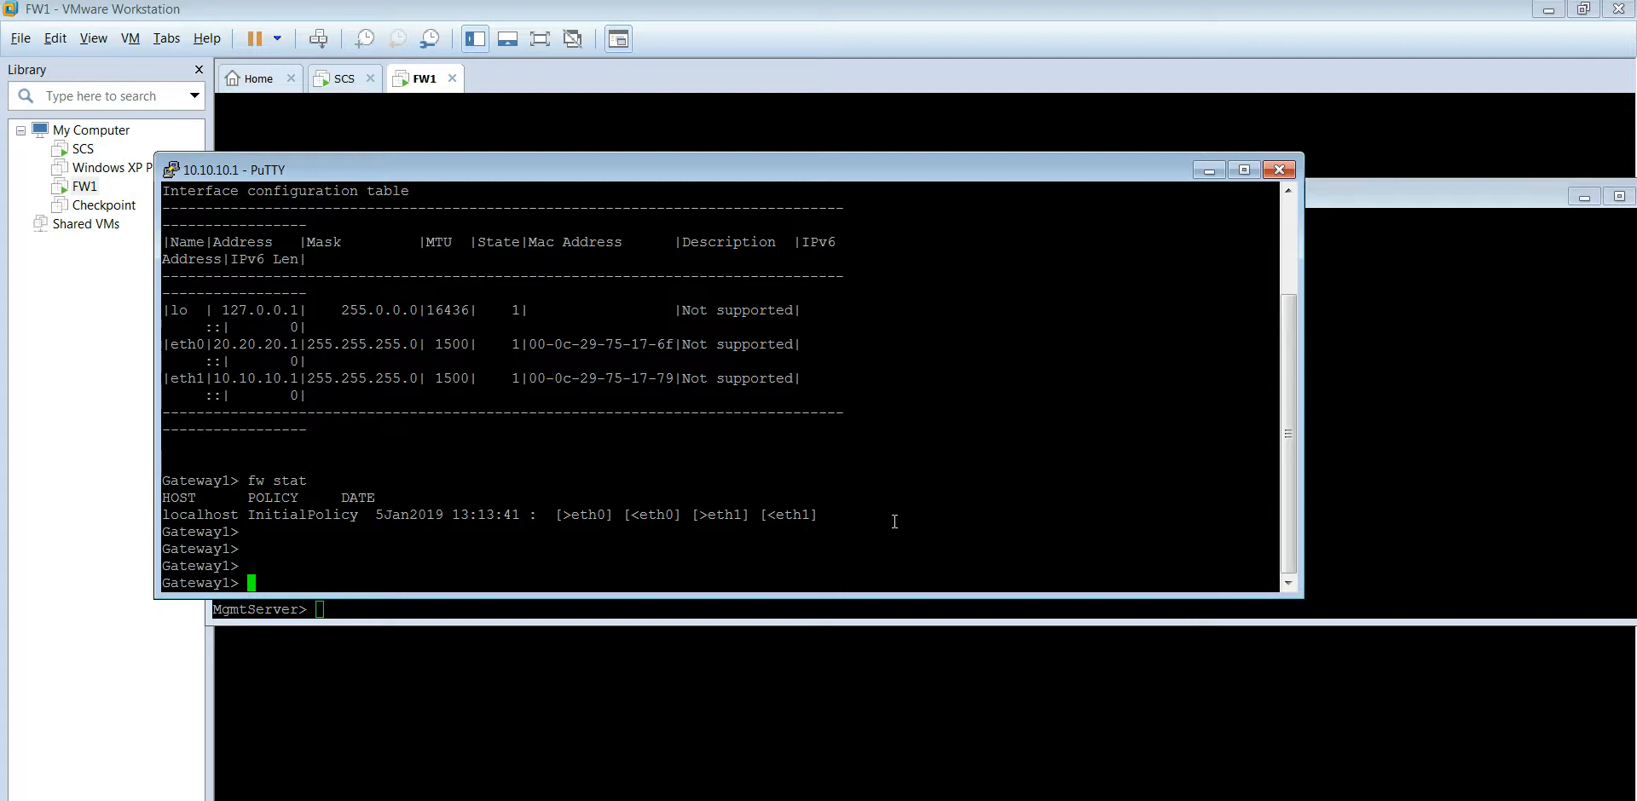
Step: Ping 20.20.20.2 from the gateway with 0% loss, then type 'fw unloadlocal' at the prompt
{"action": "type", "text": "ping 20.20.20.2"}
{"action": "key", "text": "Return"}
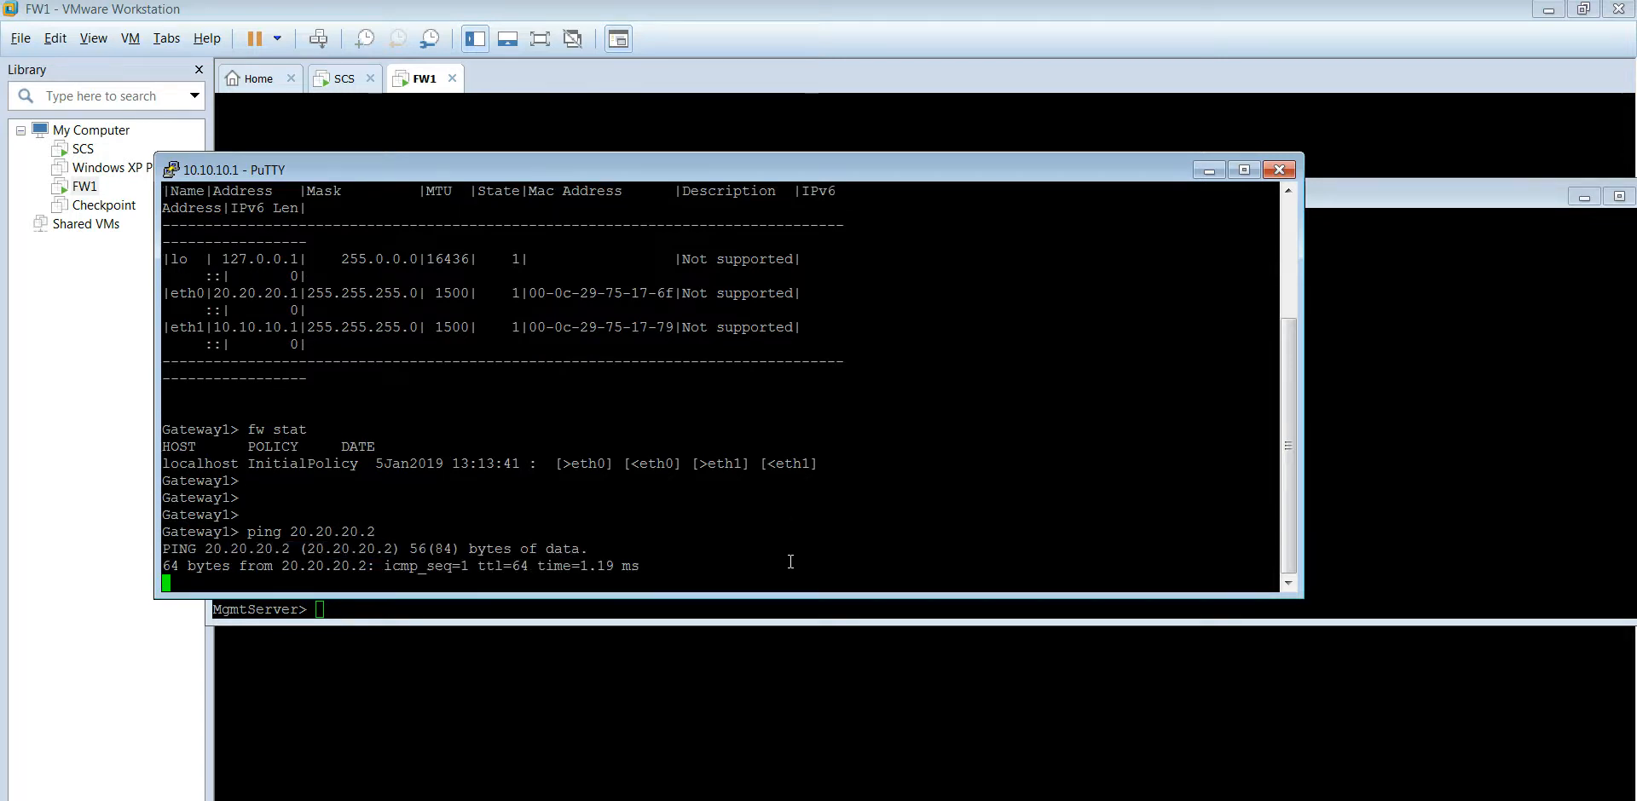
{"action": "key", "text": "ctrl+c"}
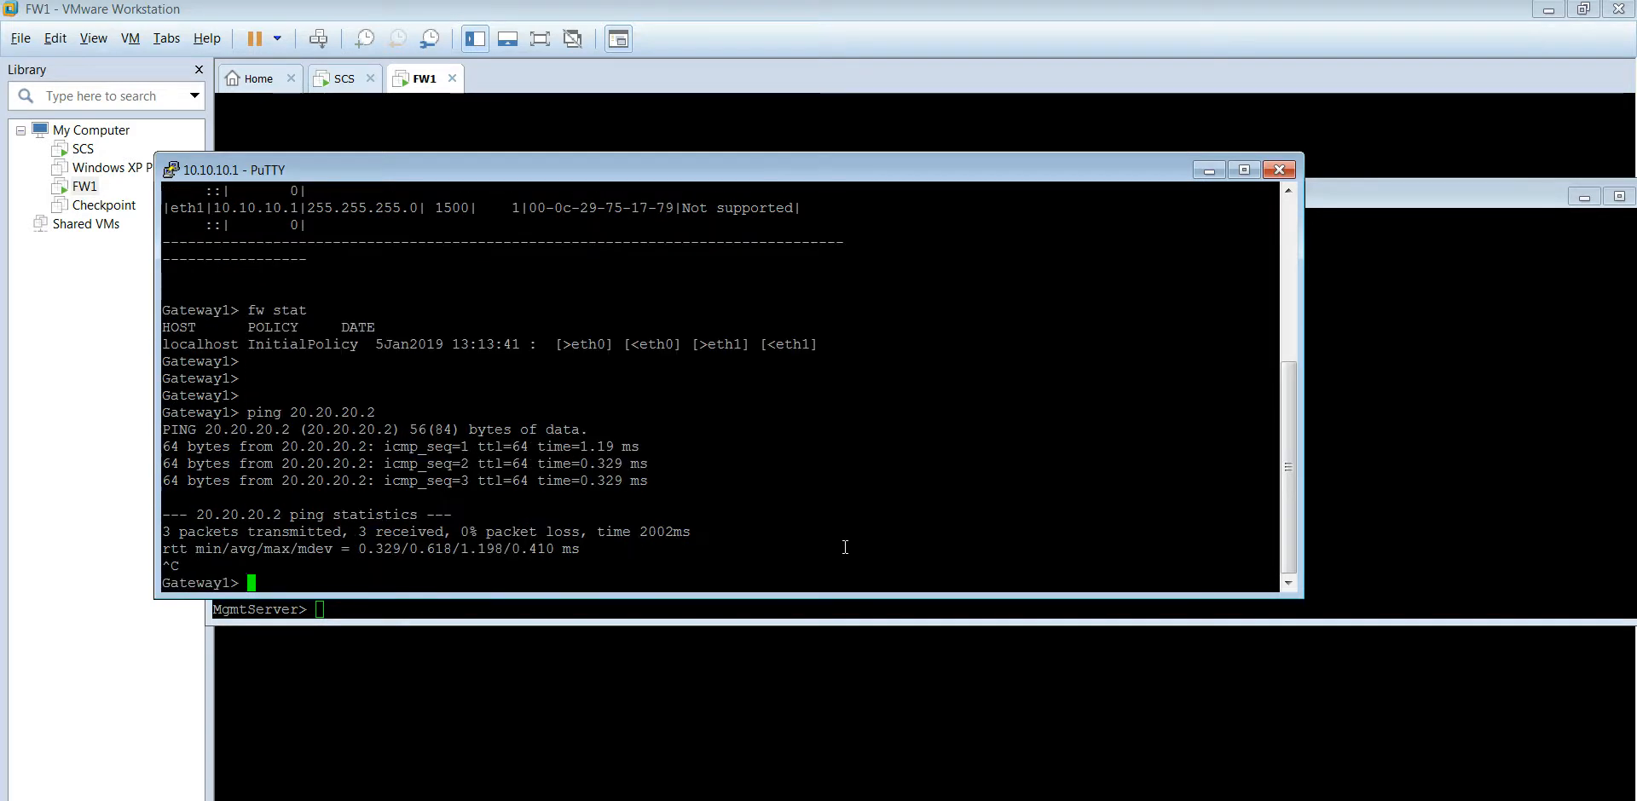
{"action": "type", "text": "fw "}
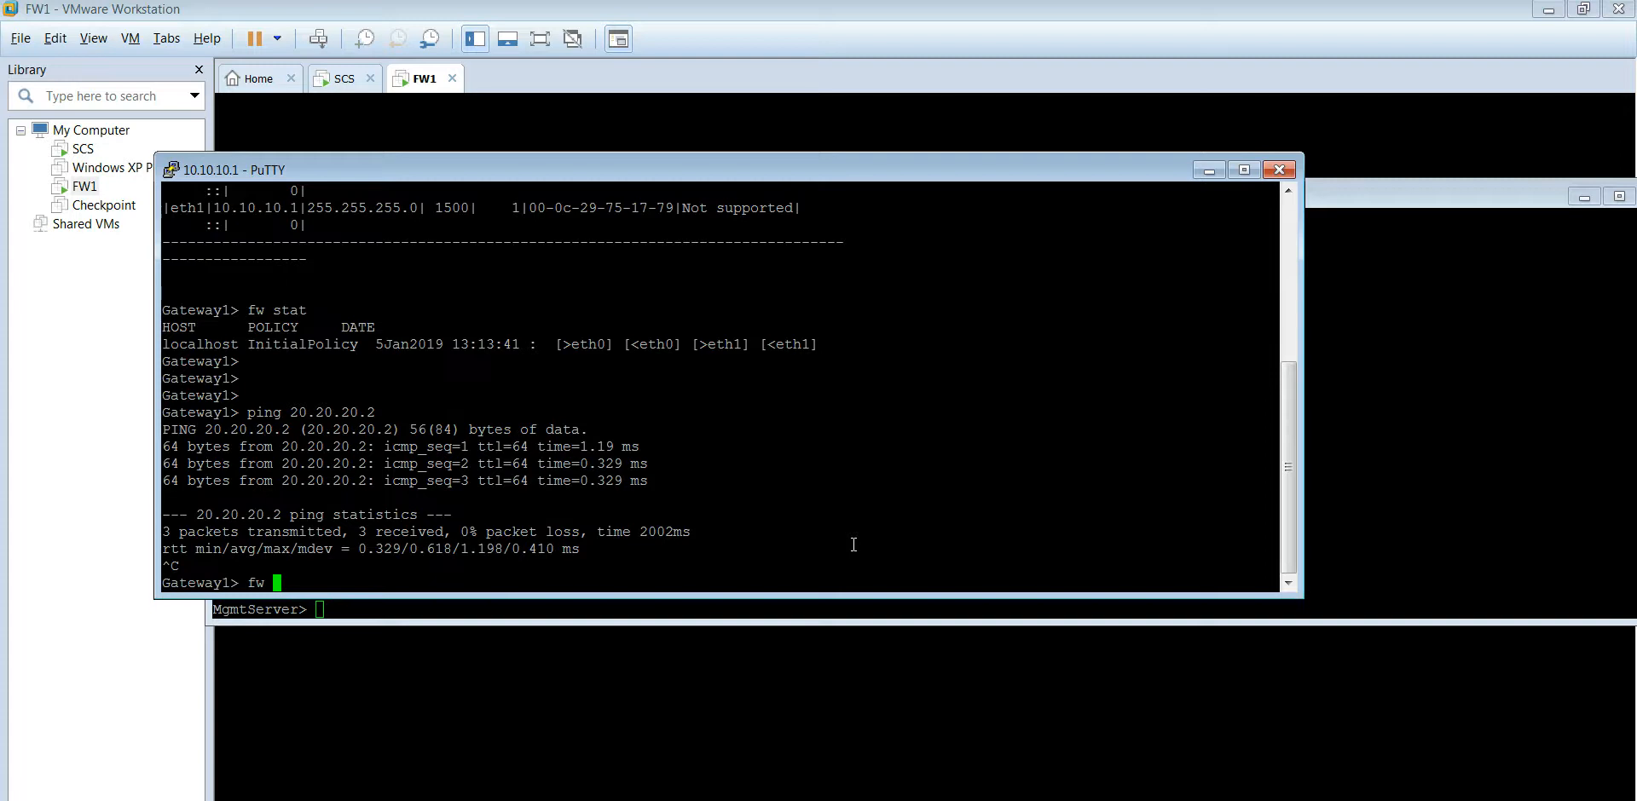
{"action": "type", "text": "u"}
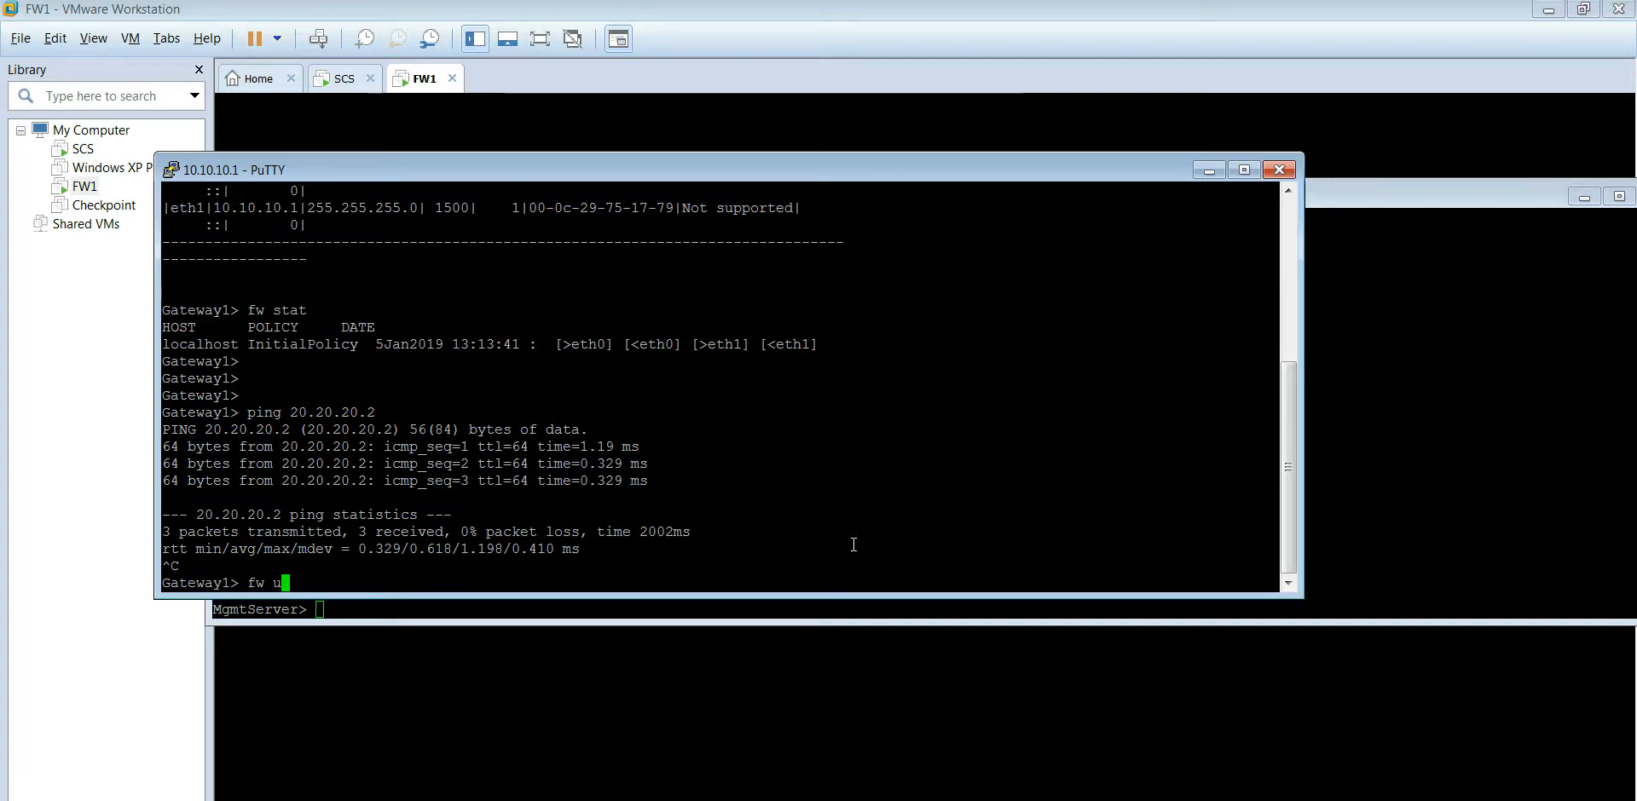
{"action": "type", "text": "nload"}
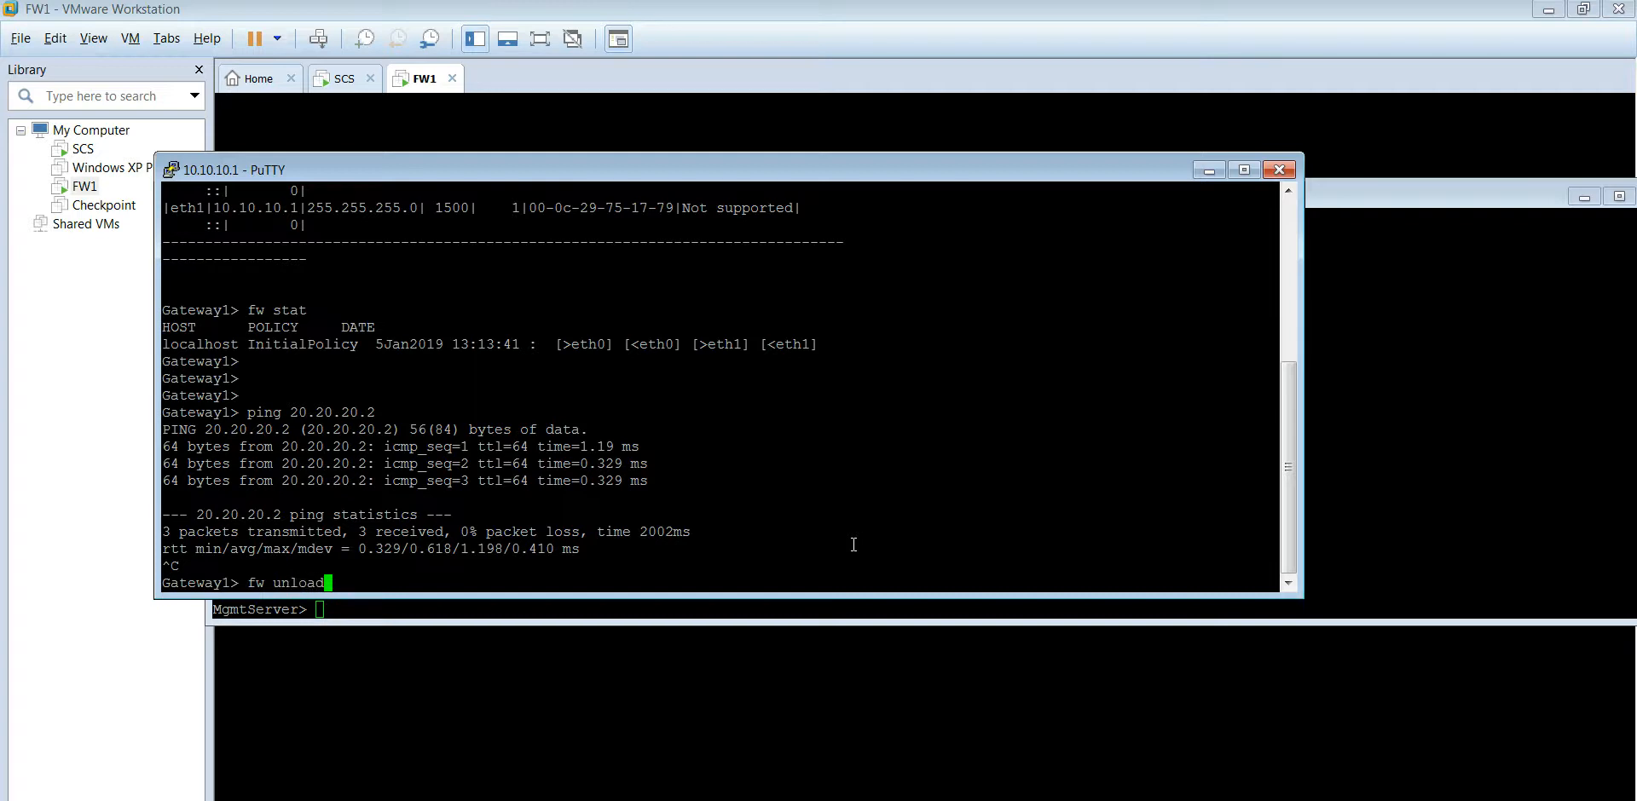
{"action": "type", "text": "local"}
Step: Unload the gateway's local policy and confirm with 'fw stat' that no policy remains
{"action": "key", "text": "Return"}
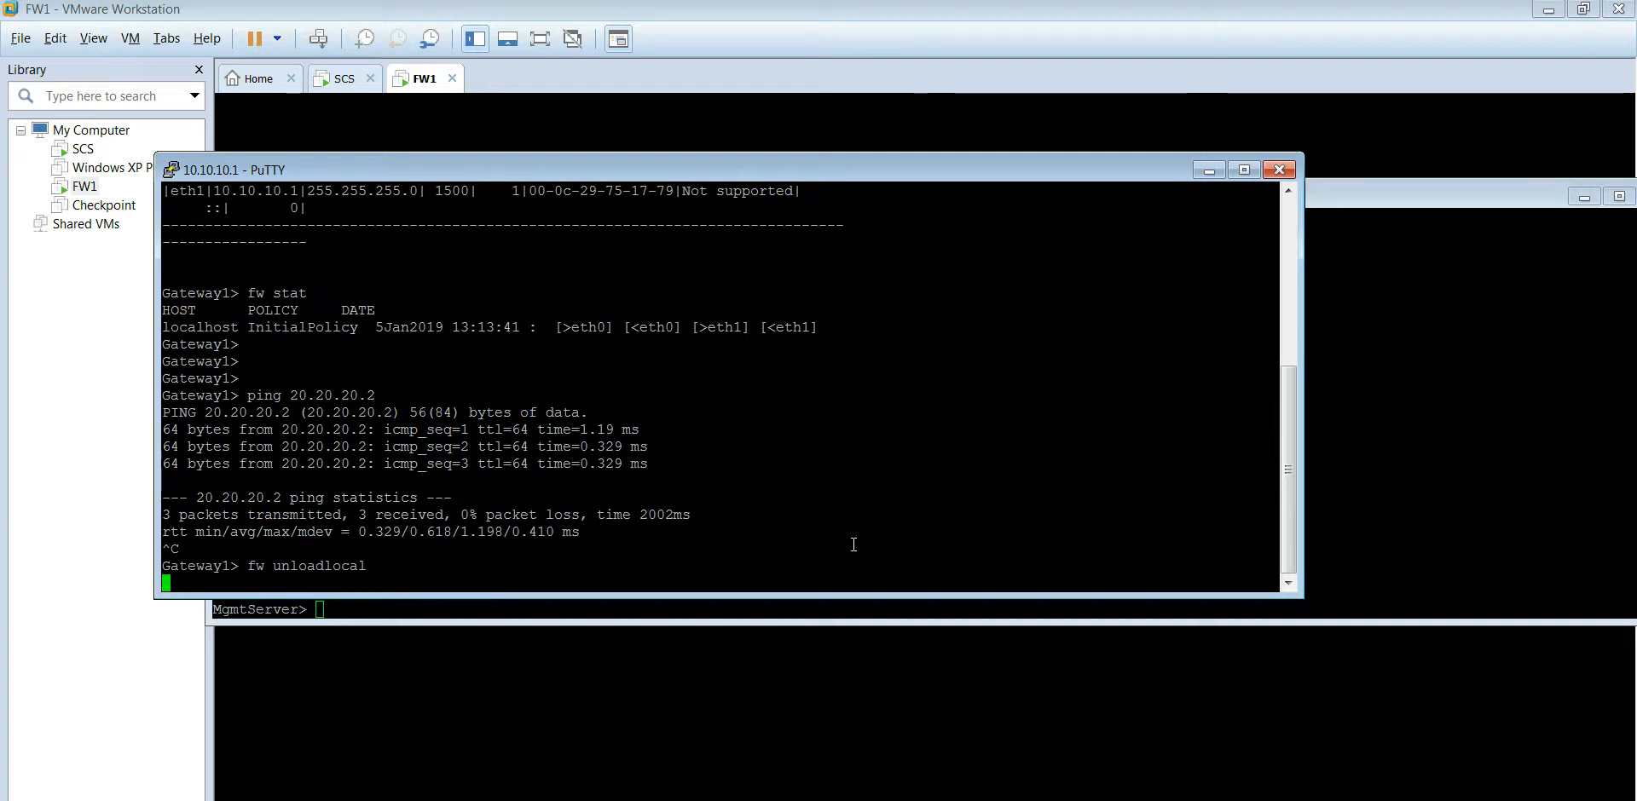
{"action": "key", "text": "Return"}
{"action": "key", "text": "Return"}
{"action": "type", "text": "fw stat"}
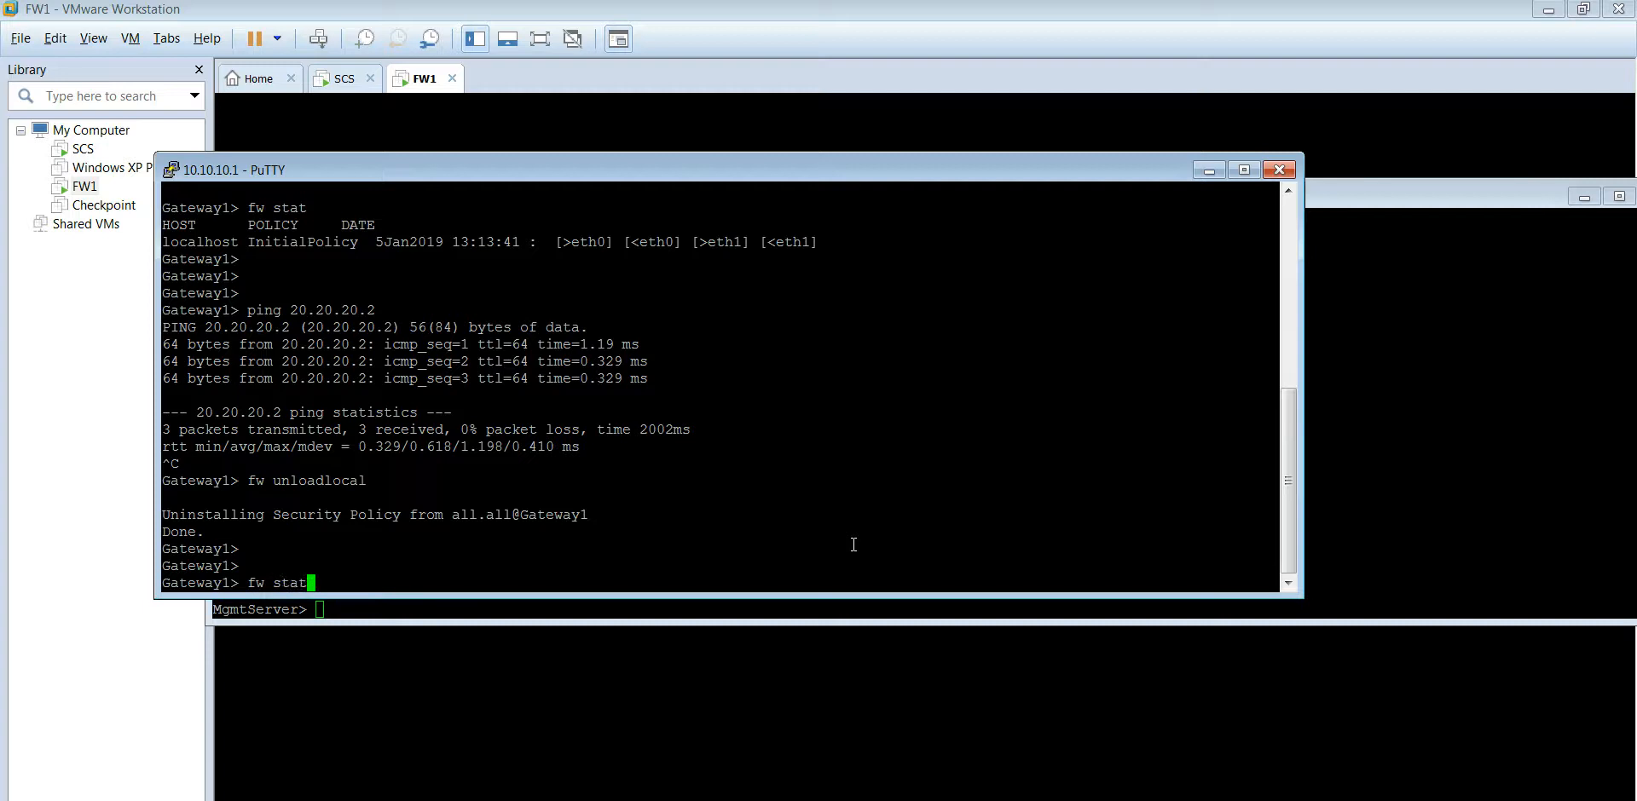
{"action": "key", "text": "Return"}
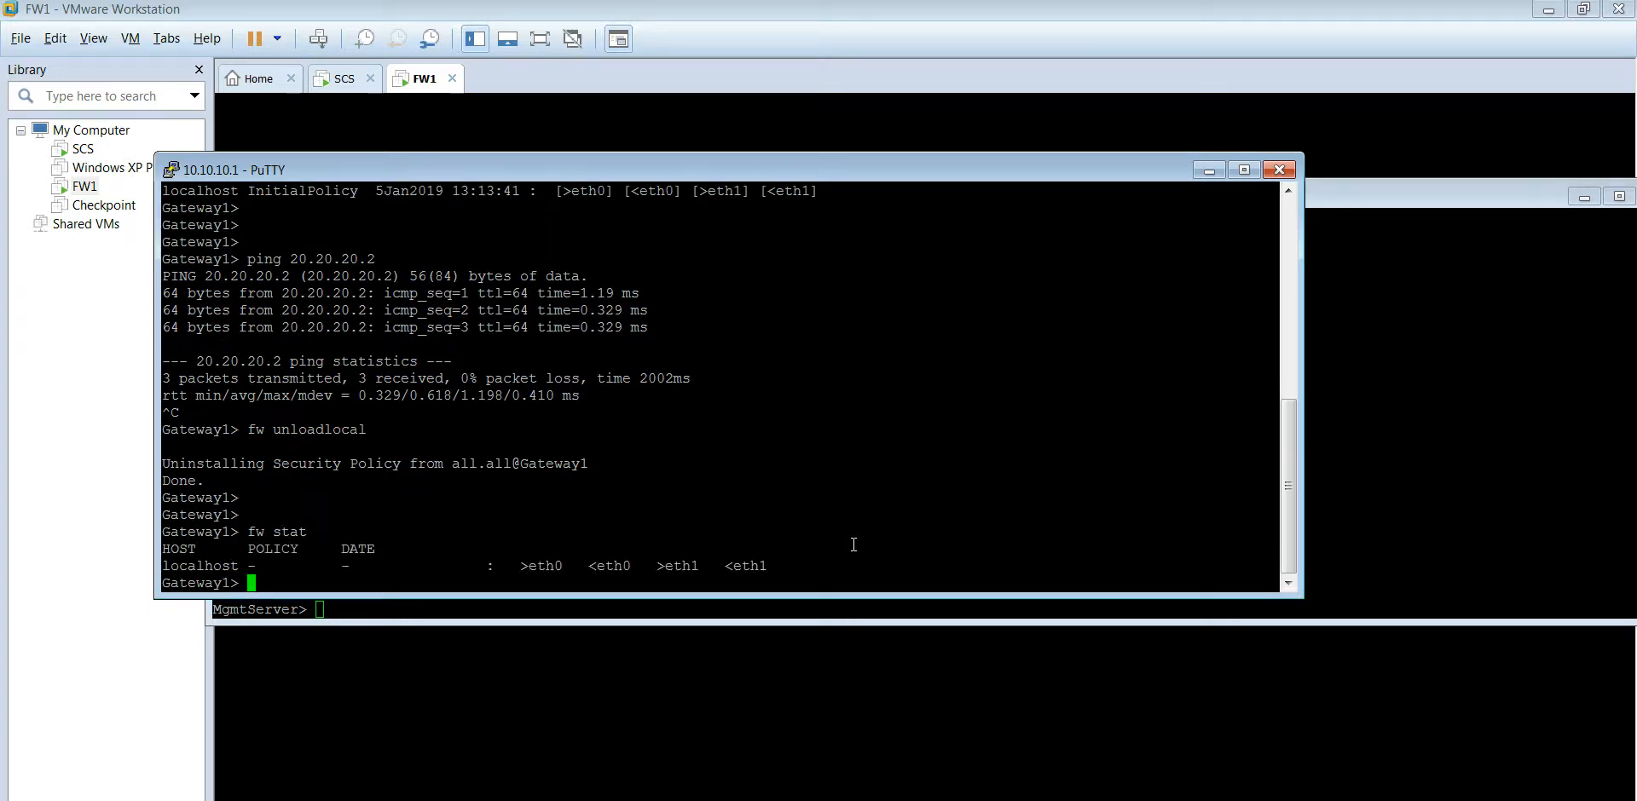
{"action": "key", "text": "Return"}
{"action": "key", "text": "Return"}
{"action": "key", "text": "Return"}
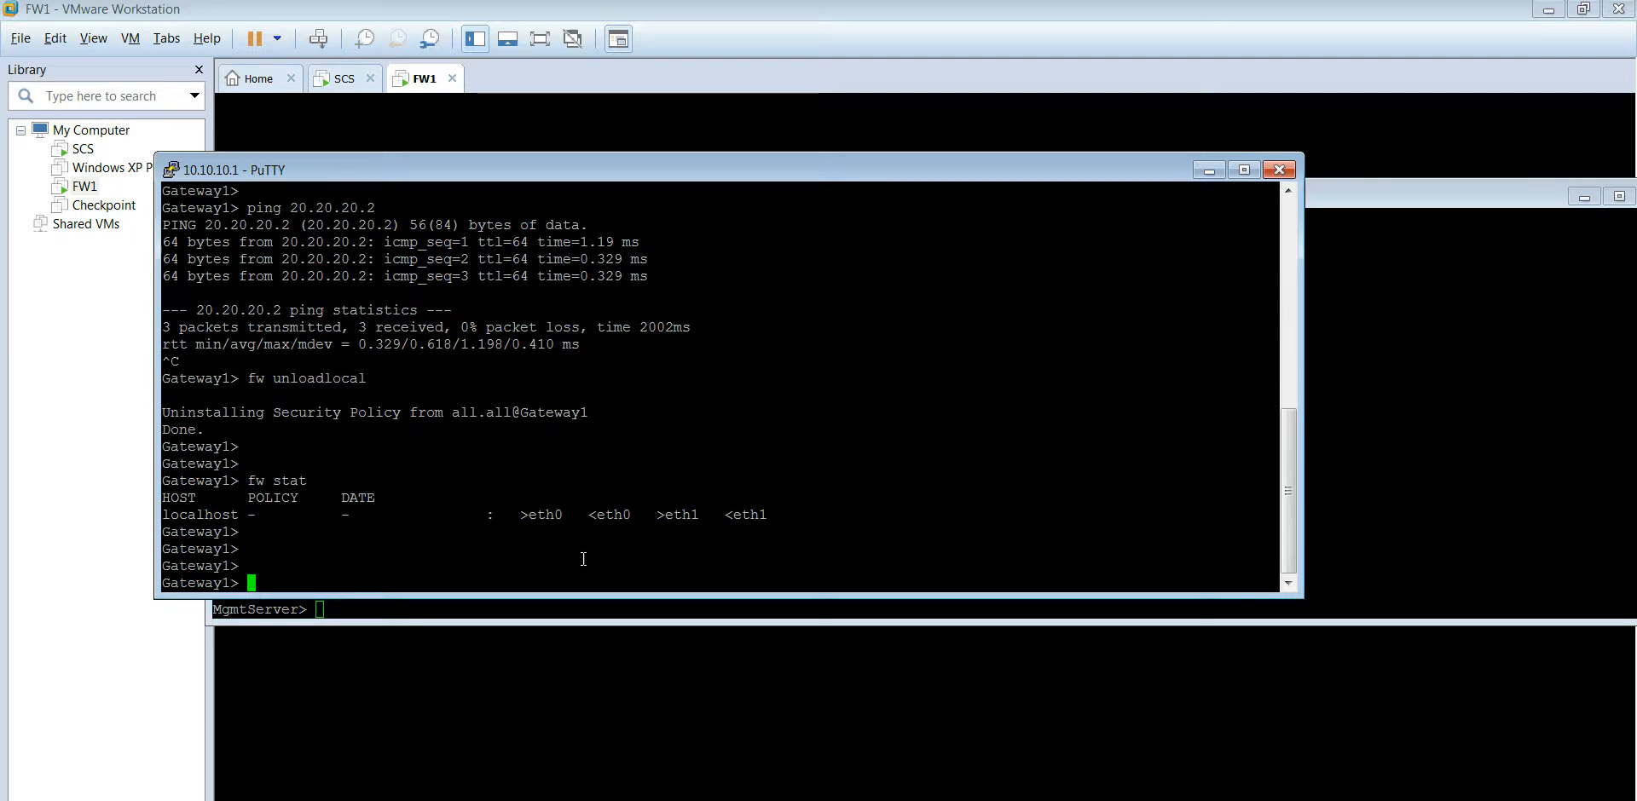
Step: Rerun the management server's ping to 20.20.20.1, which now succeeds with 0% loss
{"action": "left_click", "coordinate": [1416, 402]}
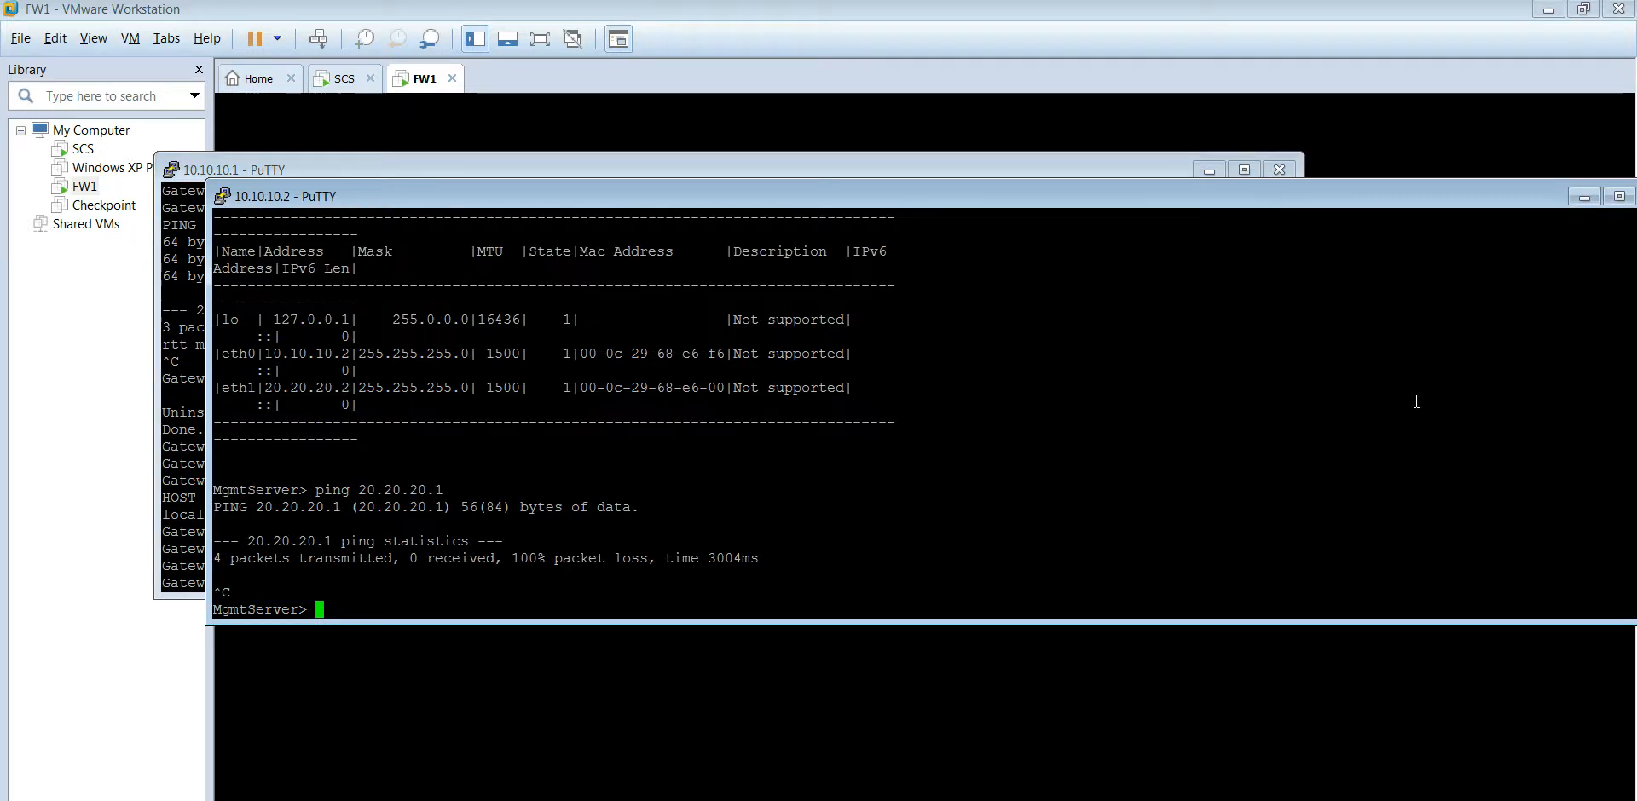
{"action": "key", "text": "Up"}
{"action": "key", "text": "Return"}
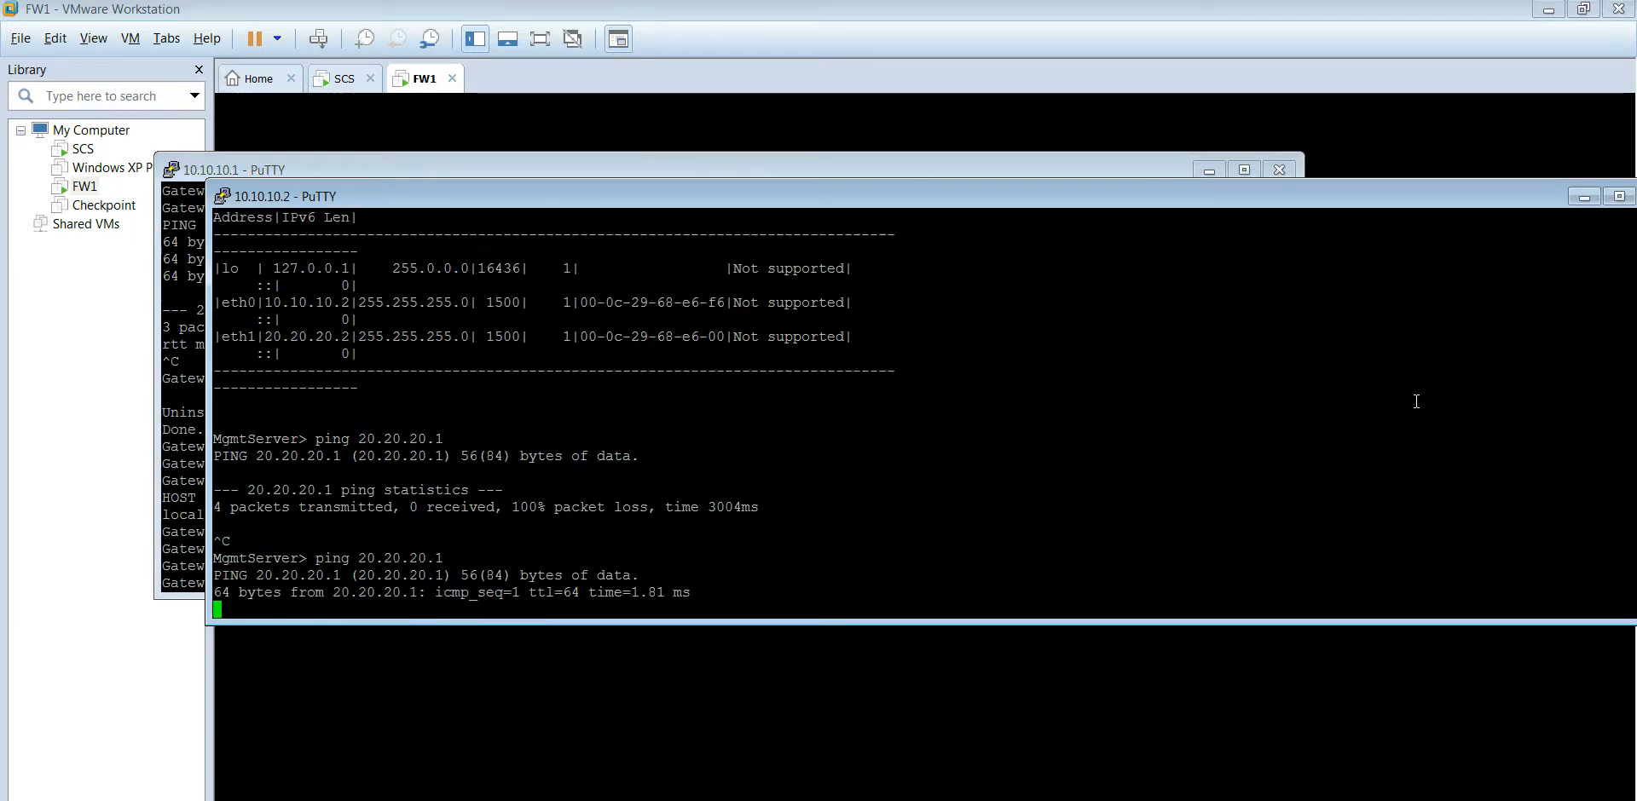
{"action": "key", "text": "ctrl+c"}
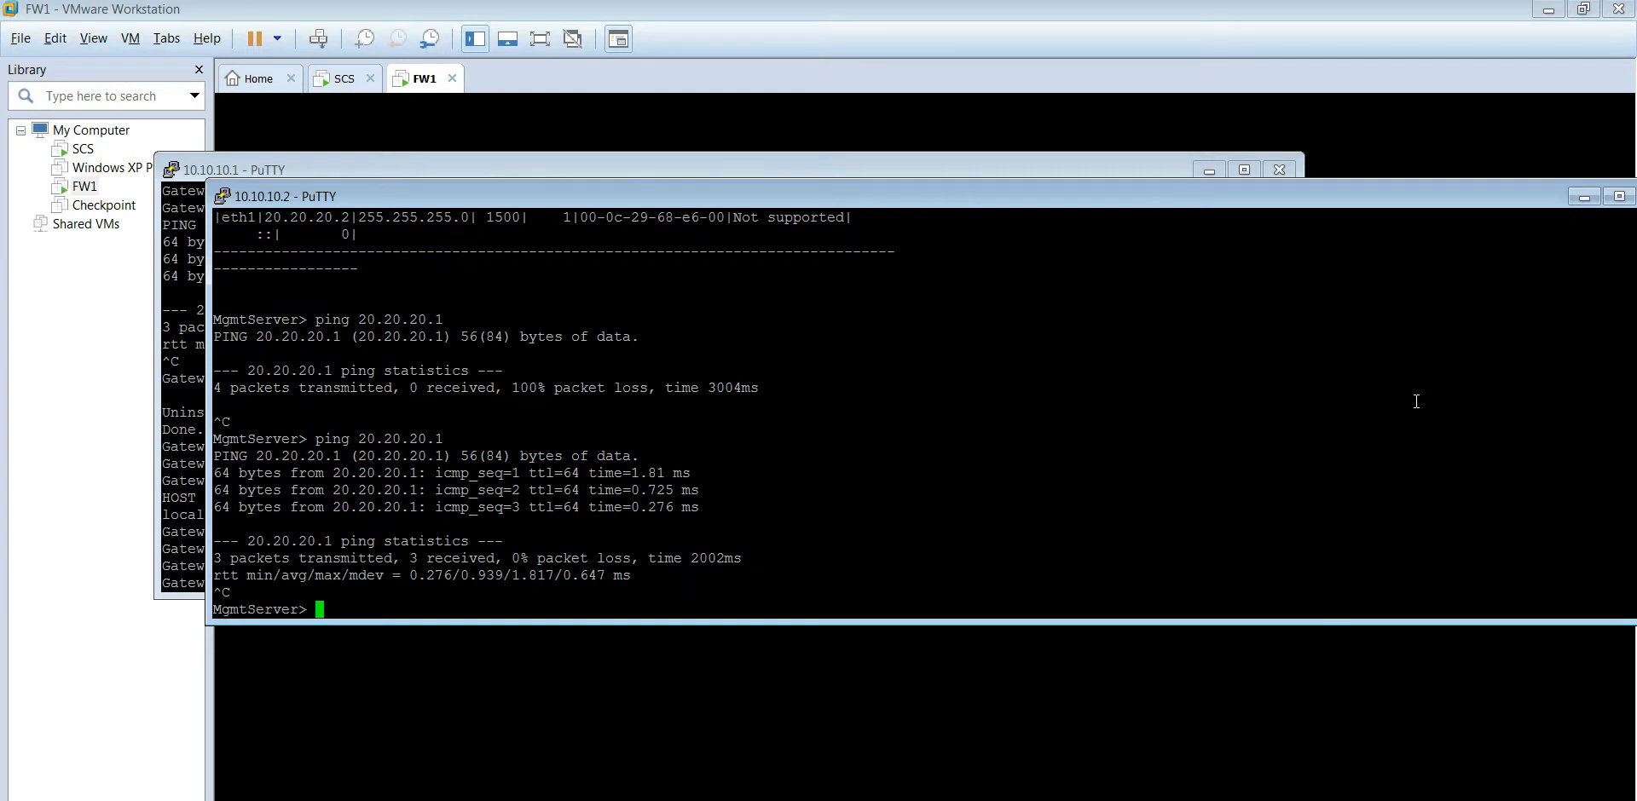
{"action": "left_click", "coordinate": [184, 421]}
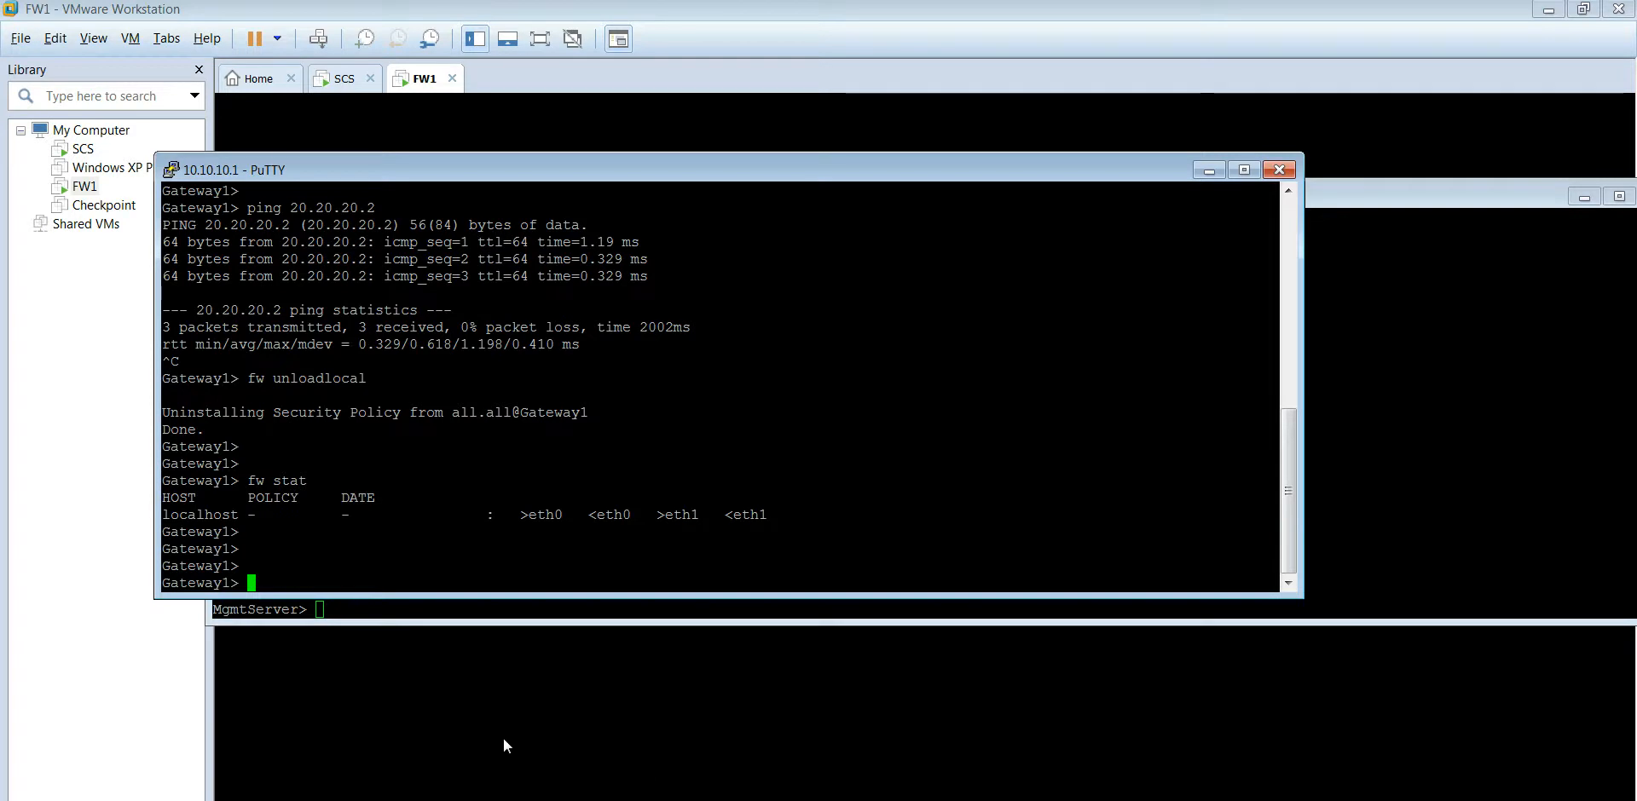
Step: Restore the Paint diagram showing Vswitch 20.20.20.0/24 linking Mgmt Server SCS and Gateway
{"action": "left_click", "coordinate": [546, 800]}
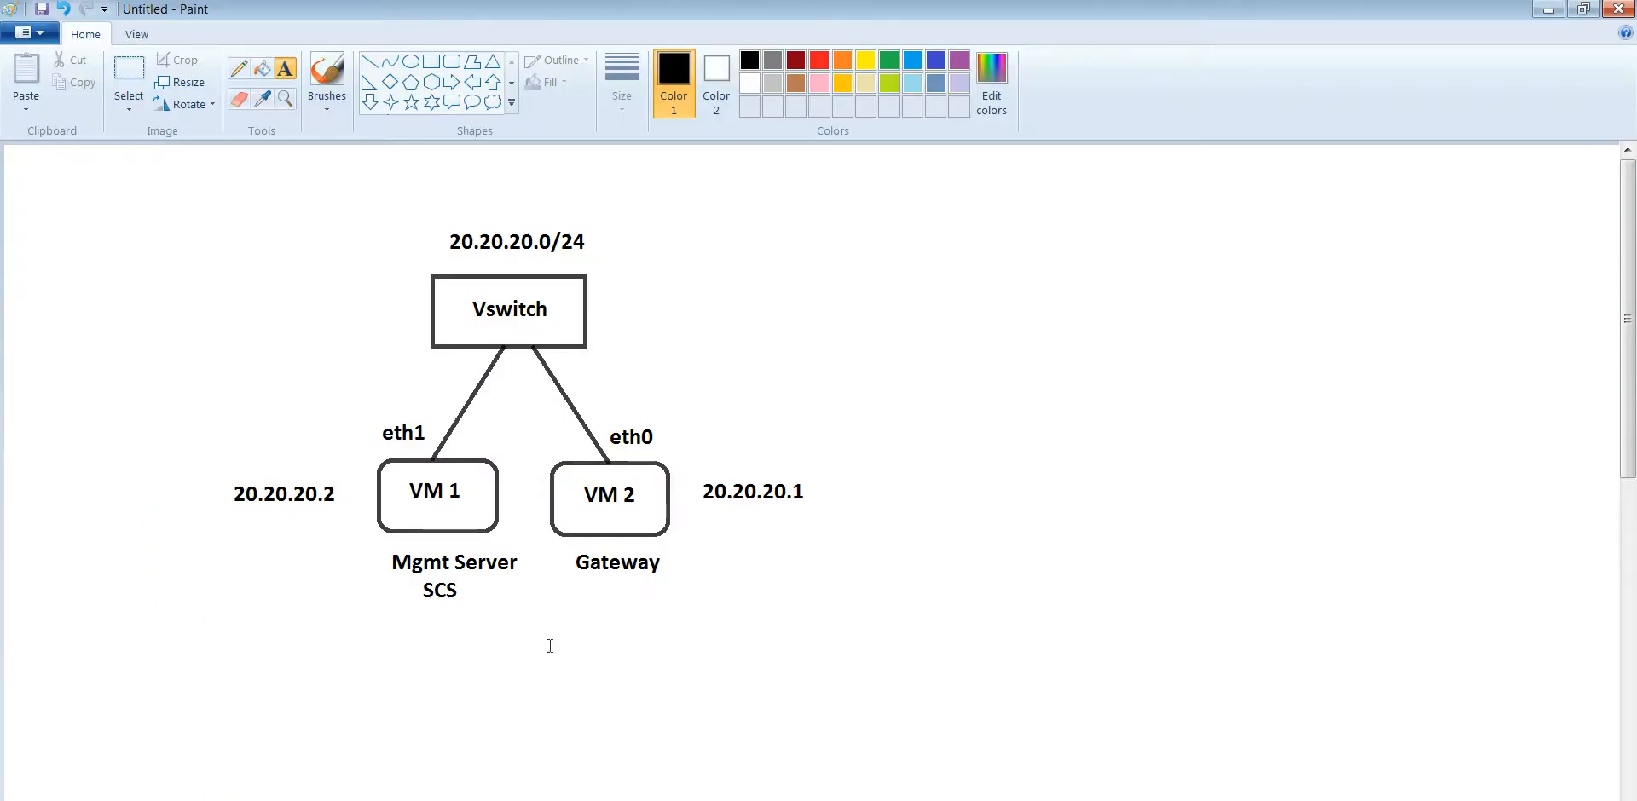